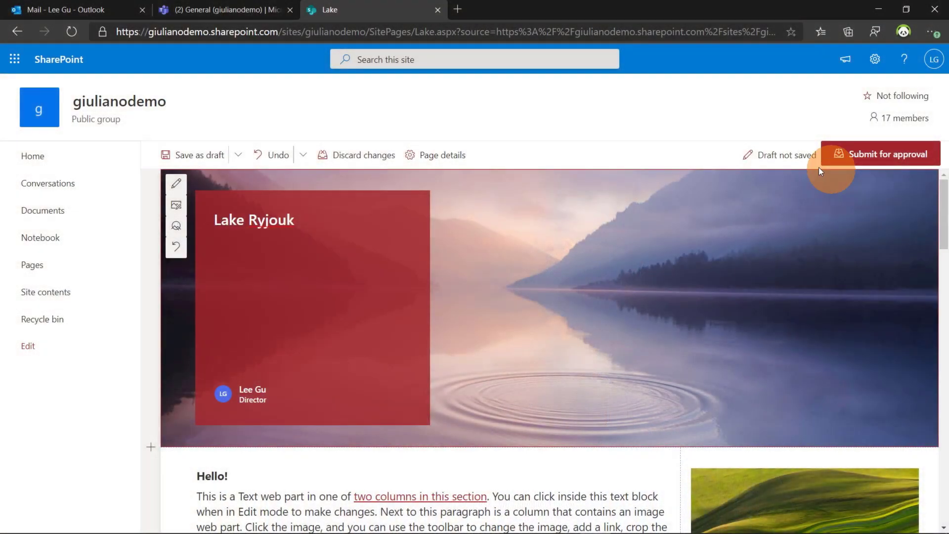
# Step: Save the Lake Ryjouk page, then submit it for approval with the note 'I fixed the title'
pyautogui.click(851, 156)
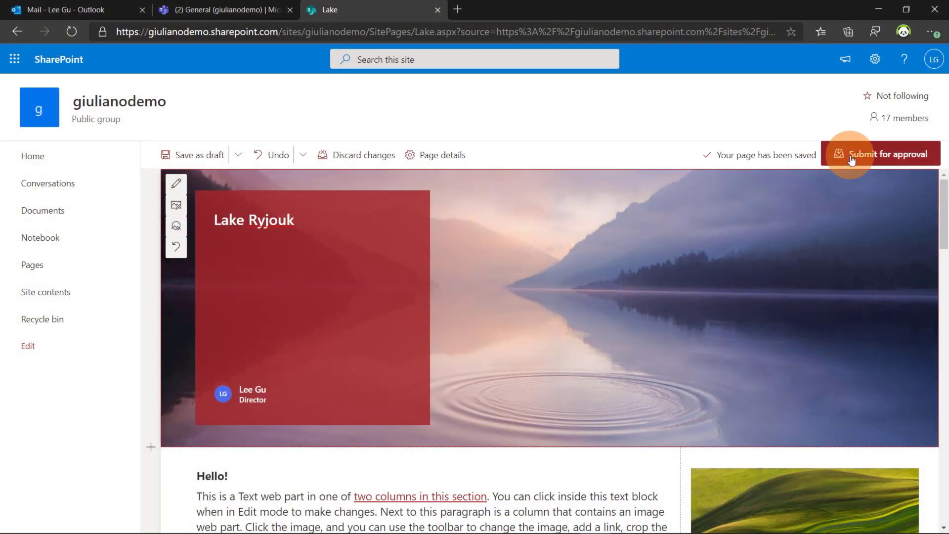
pyautogui.click(851, 156)
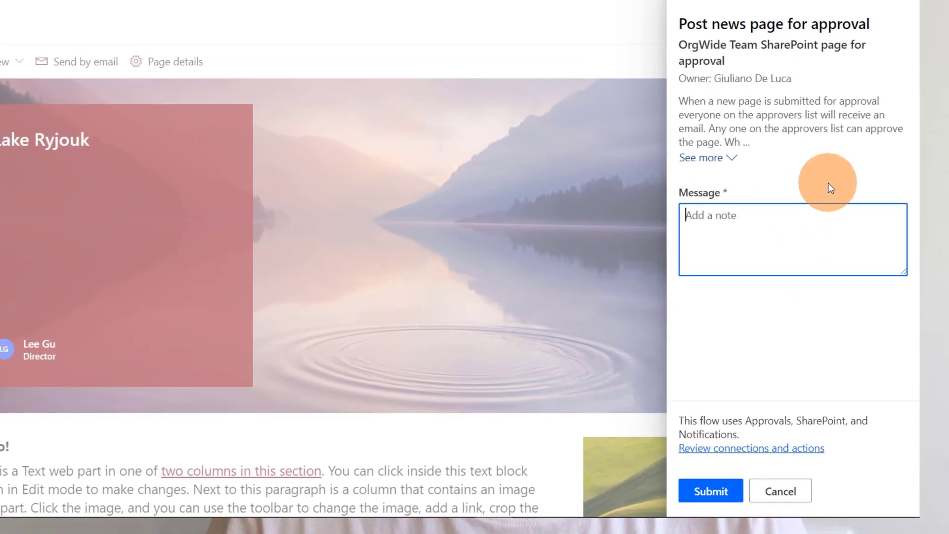
pyautogui.write('I fice')
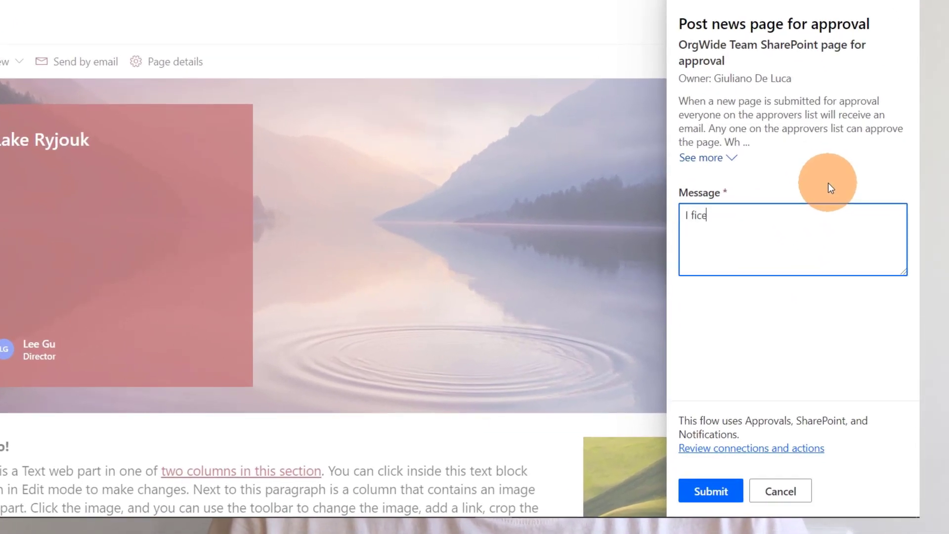
pyautogui.write('d')
pyautogui.hotkey('ctrl', 'shift', 'Left')
pyautogui.write('f')
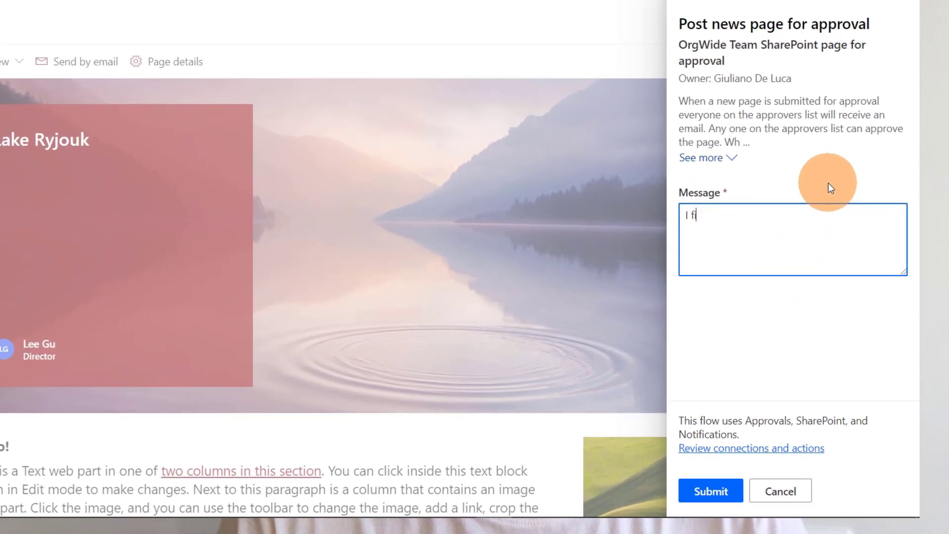
pyautogui.write('ixed the tie')
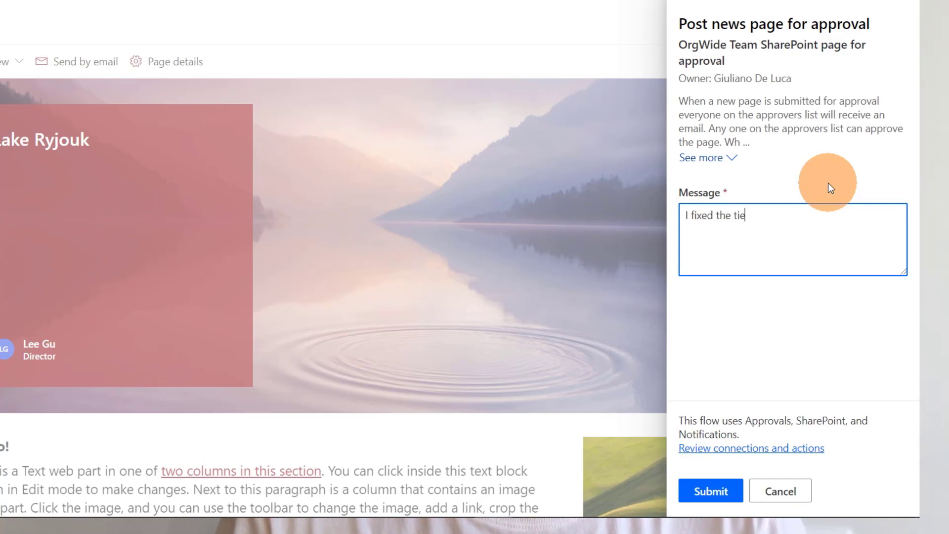
pyautogui.press('BackSpace')
pyautogui.write('tle')
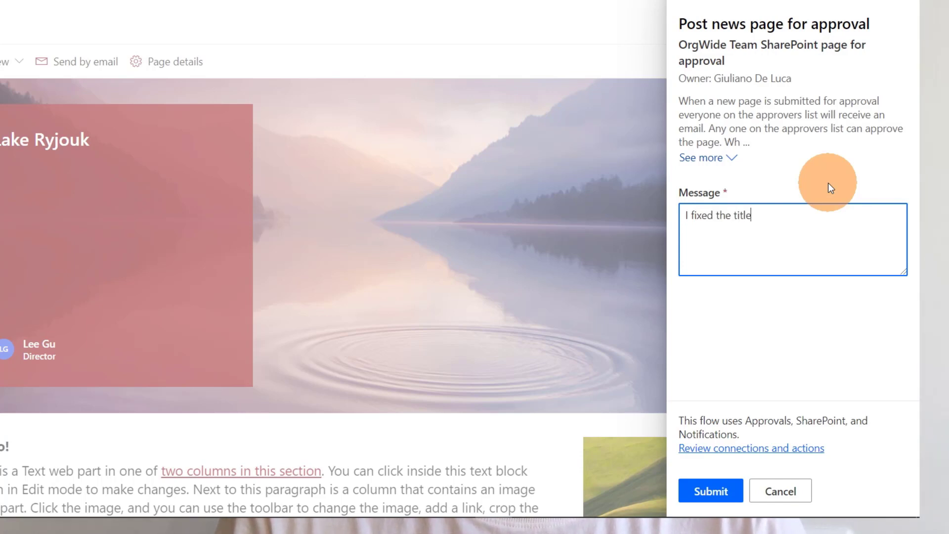
pyautogui.click(706, 494)
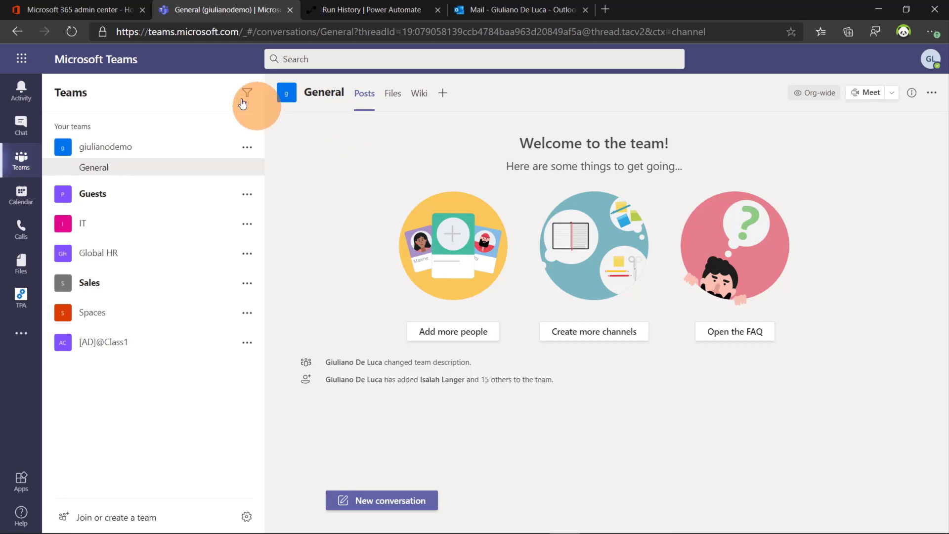
pyautogui.click(87, 9)
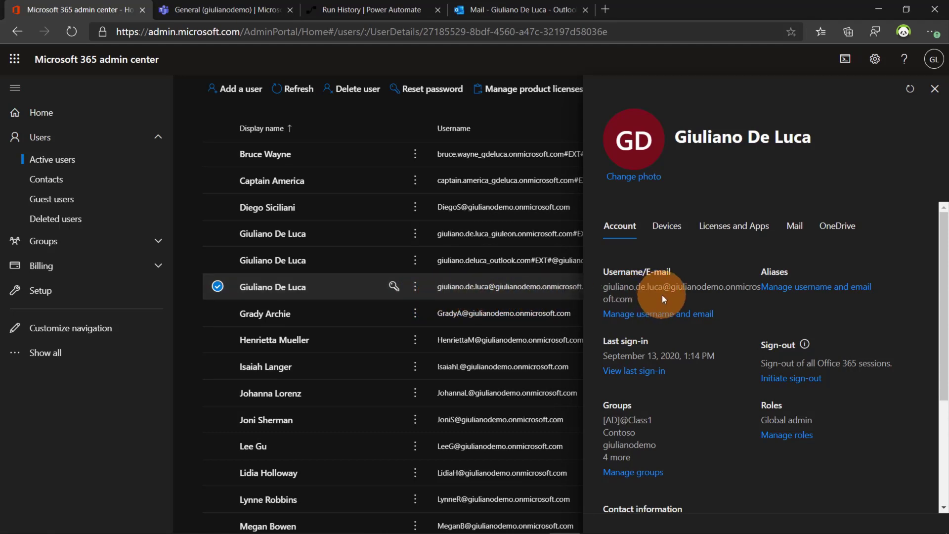
pyautogui.click(734, 232)
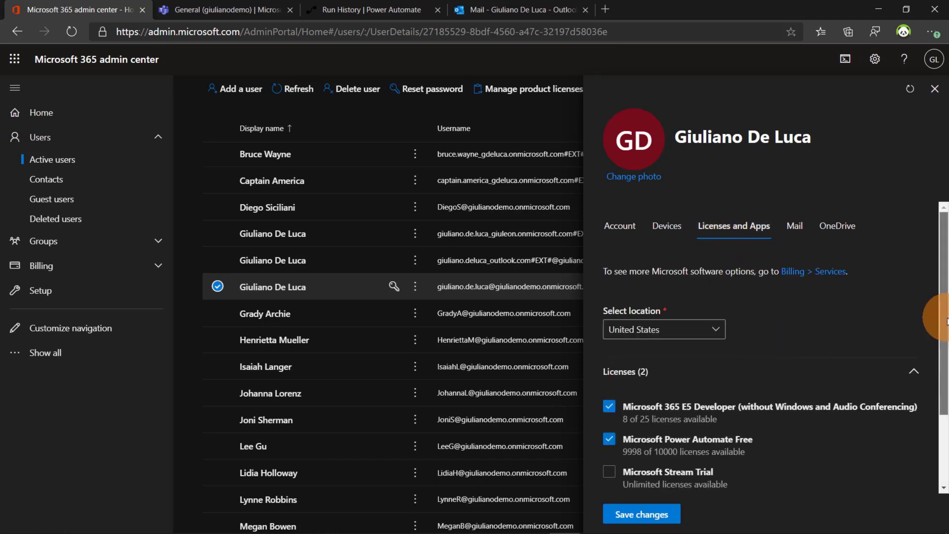
pyautogui.moveTo(947, 321); pyautogui.dragTo(945, 382)
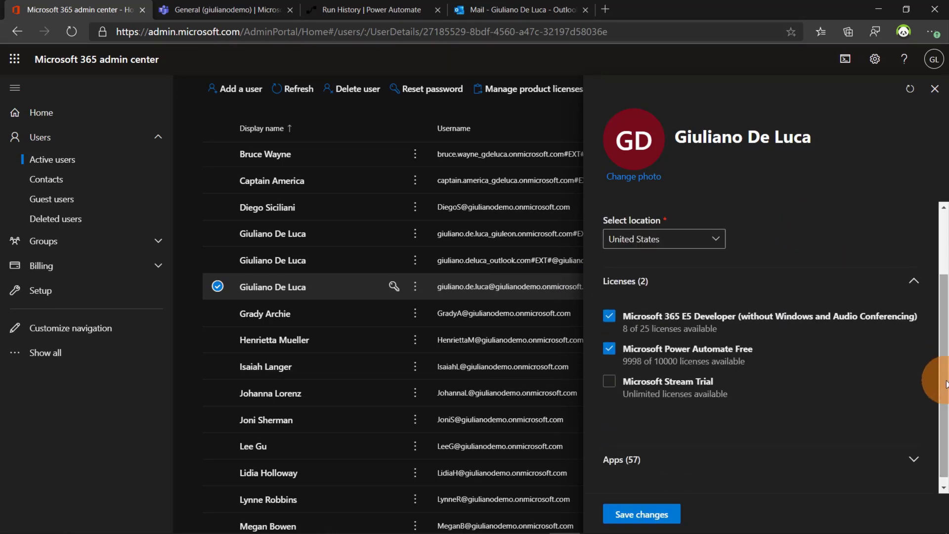
pyautogui.scroll(-1, 930, 413)
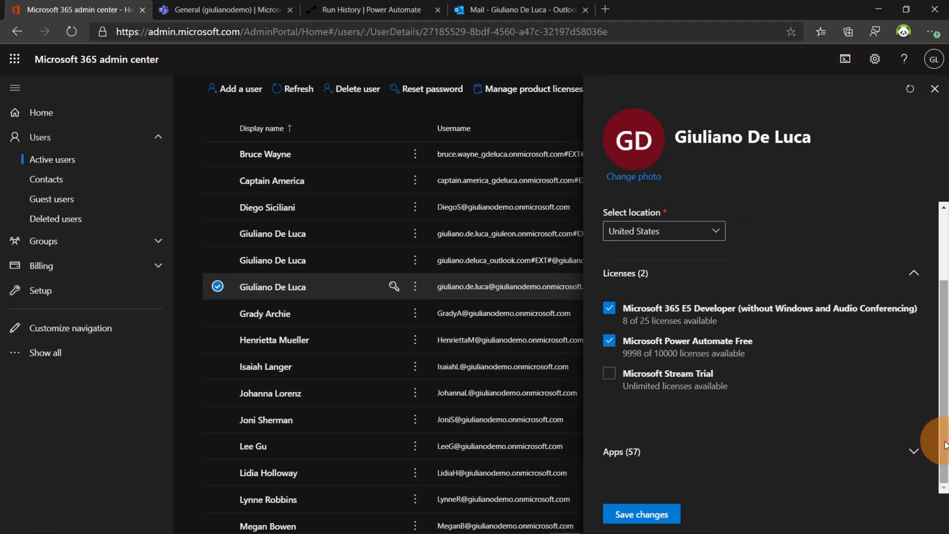
pyautogui.click(919, 451)
pyautogui.moveTo(940, 370); pyautogui.dragTo(941, 209)
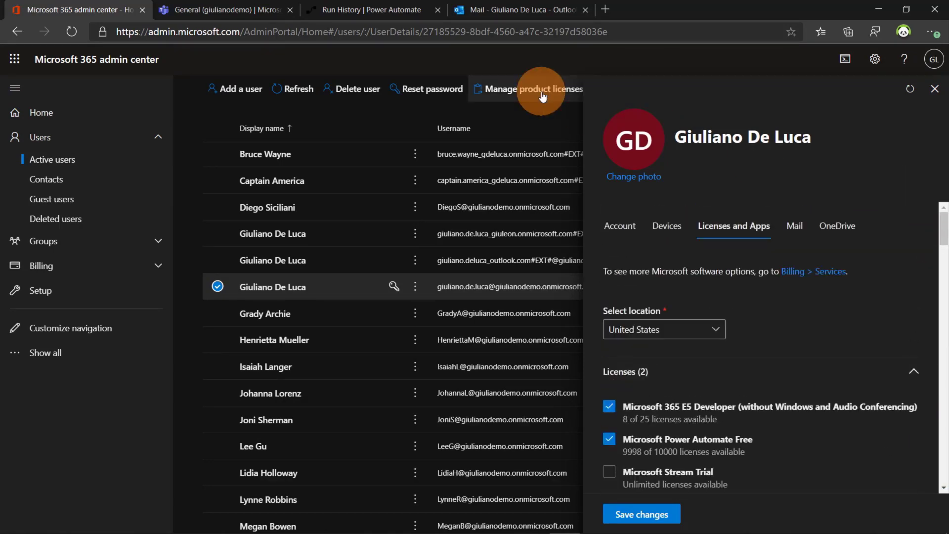
pyautogui.click(257, 13)
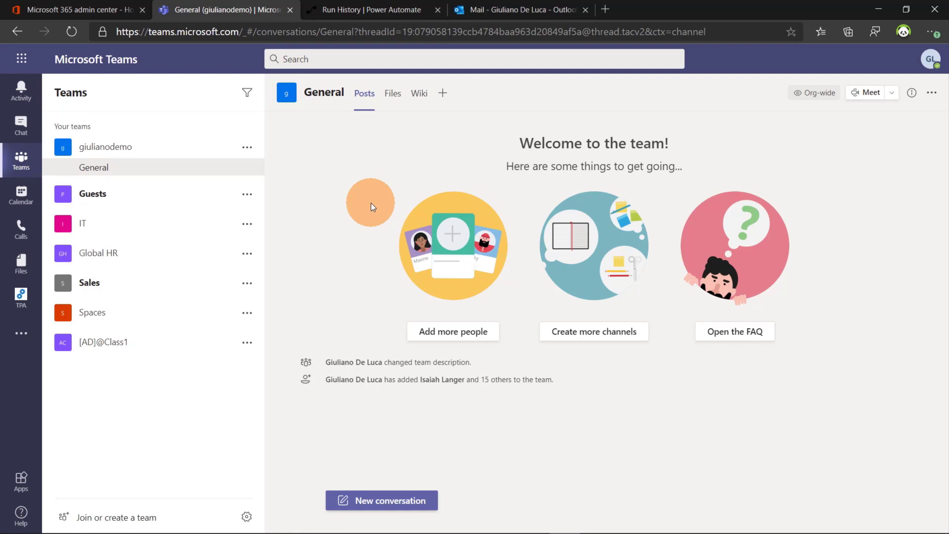
# Step: Add a SharePoint tab showing the News page to the General channel, then view the channel's Files
pyautogui.click(442, 99)
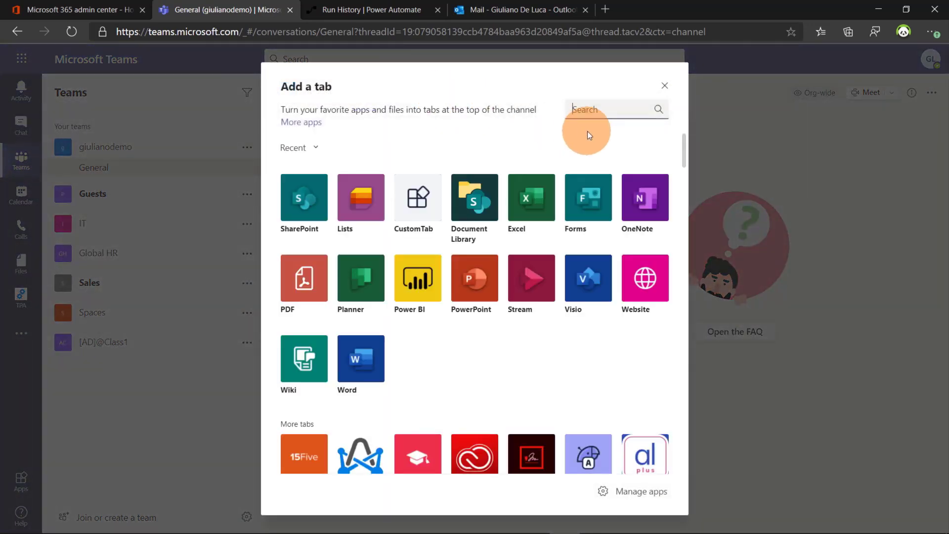
pyautogui.click(294, 209)
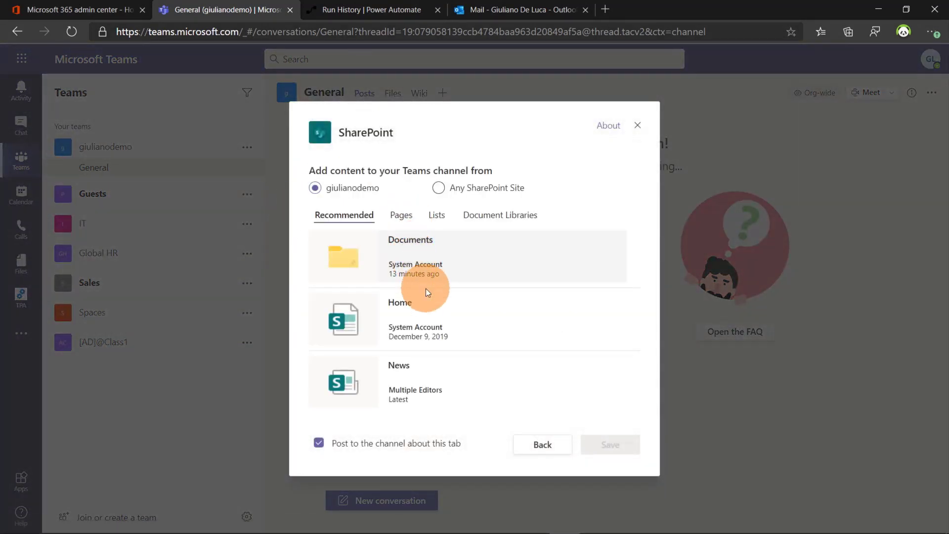
pyautogui.click(369, 383)
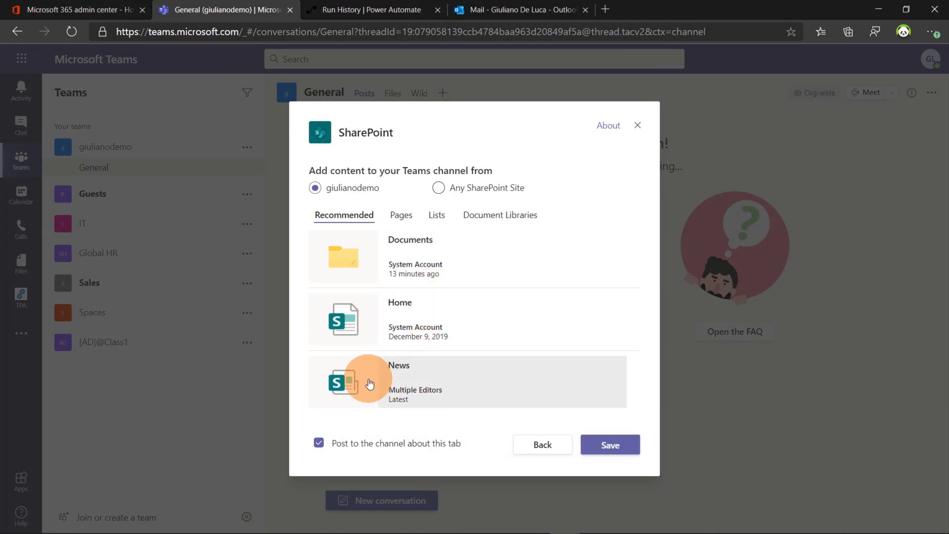
pyautogui.click(610, 443)
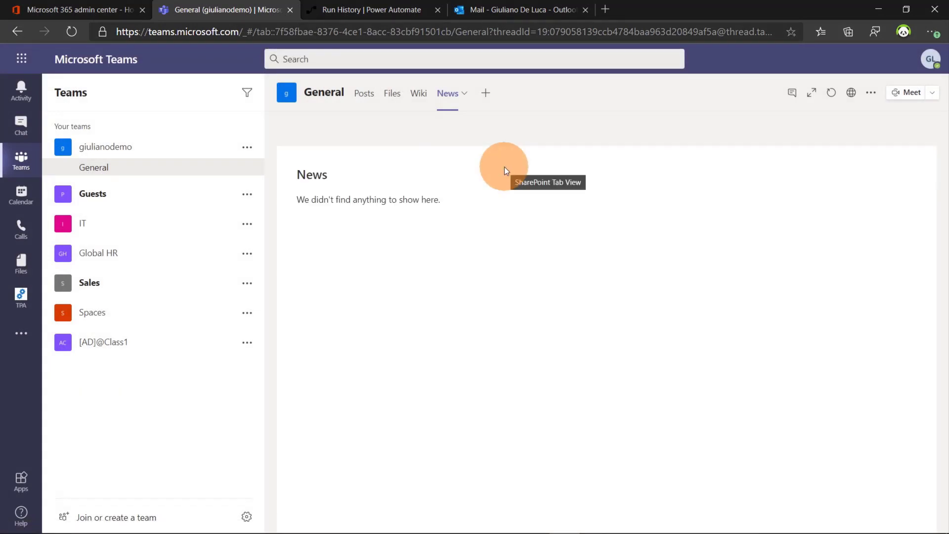
pyautogui.click(394, 95)
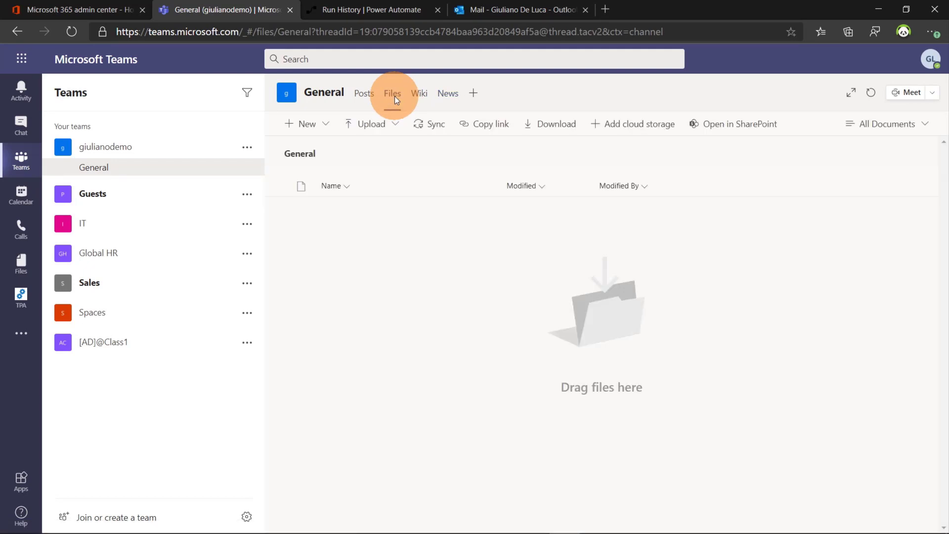
# Step: Open the channel files in SharePoint, go to the Pages library, and show the Automate > Power Automate options
pyautogui.click(735, 129)
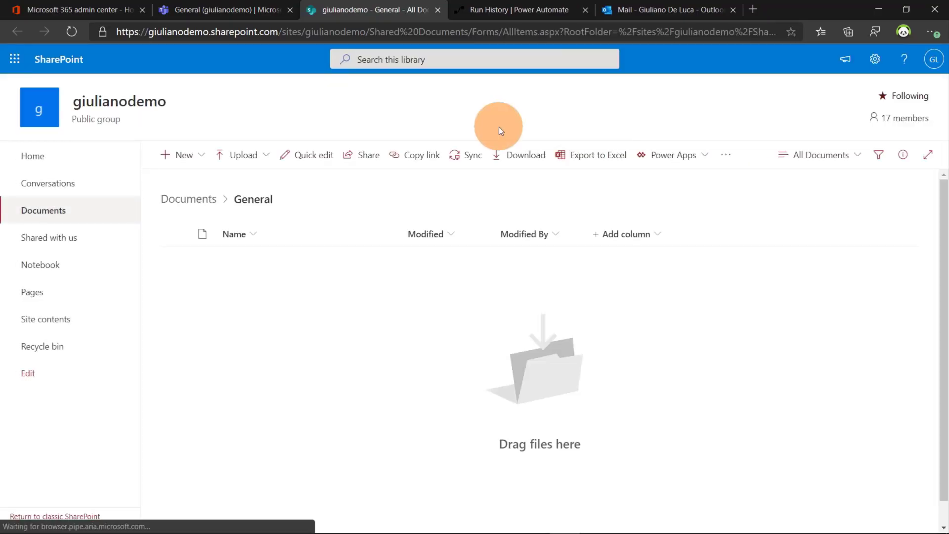
pyautogui.click(40, 294)
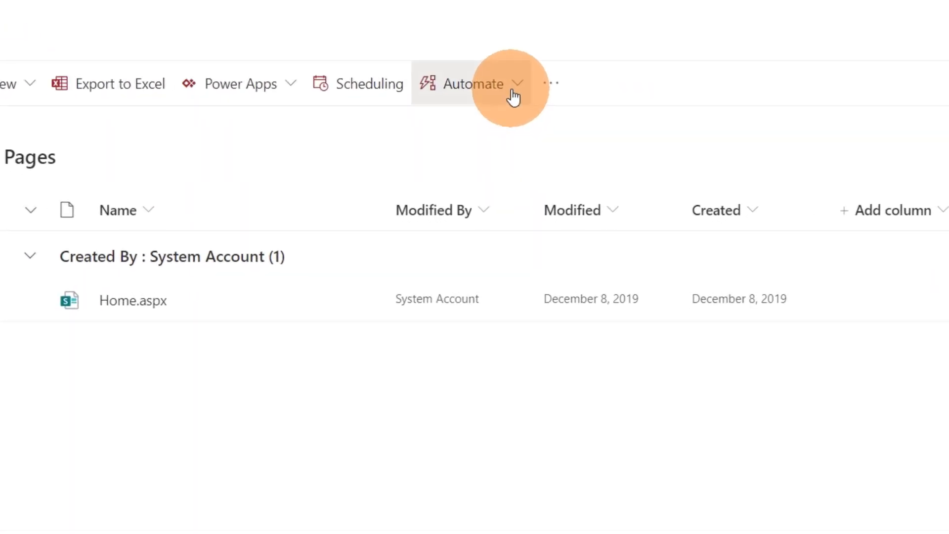
pyautogui.click(514, 97)
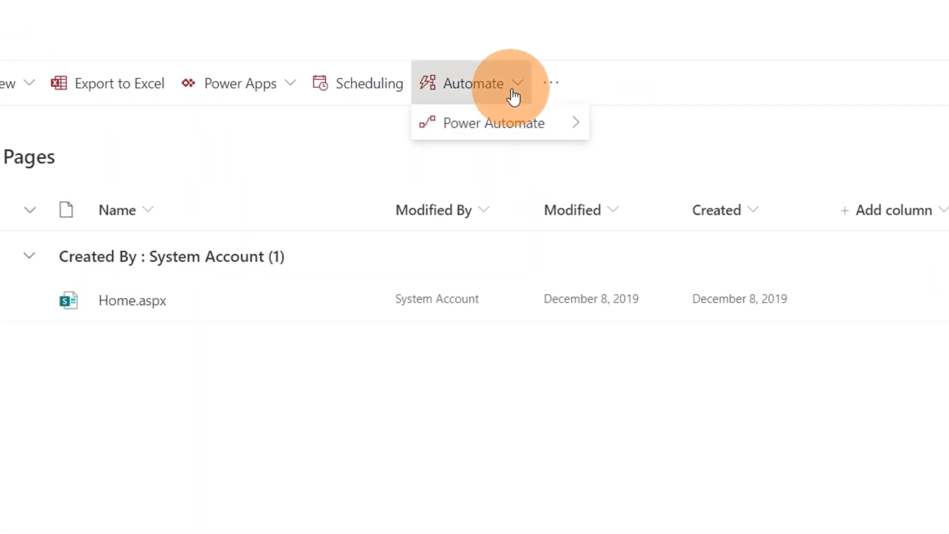
pyautogui.moveTo(552, 130)
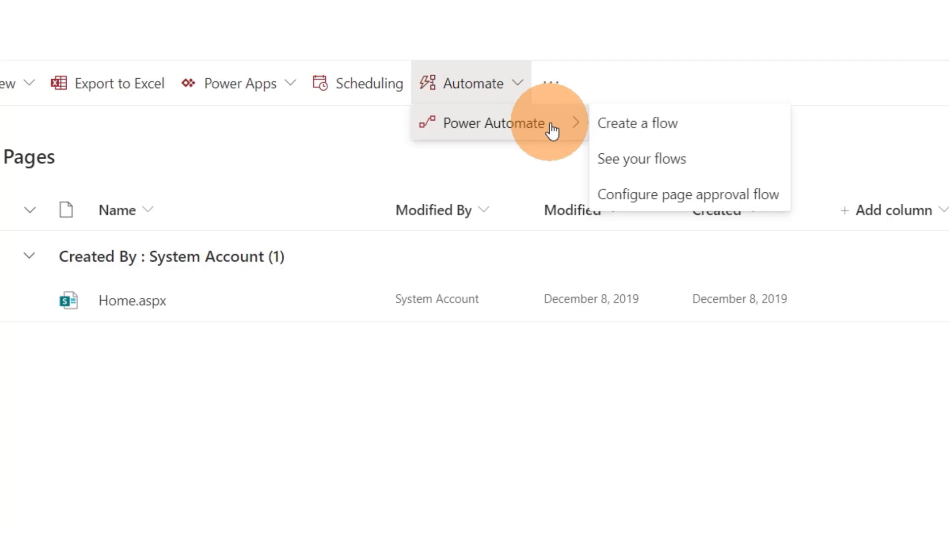
# Step: Start a page approval flow for the Site Pages library and get past the connection sign-in check
pyautogui.click(725, 195)
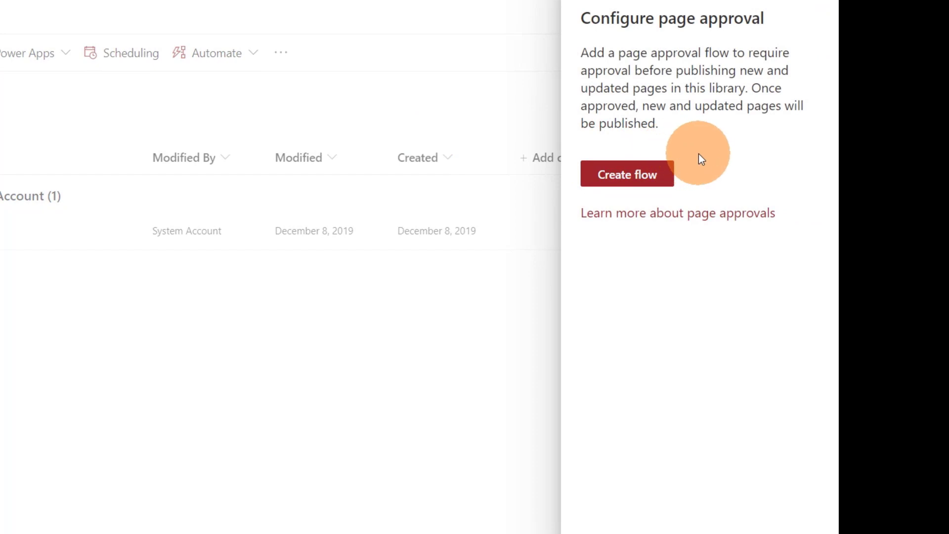
pyautogui.click(634, 176)
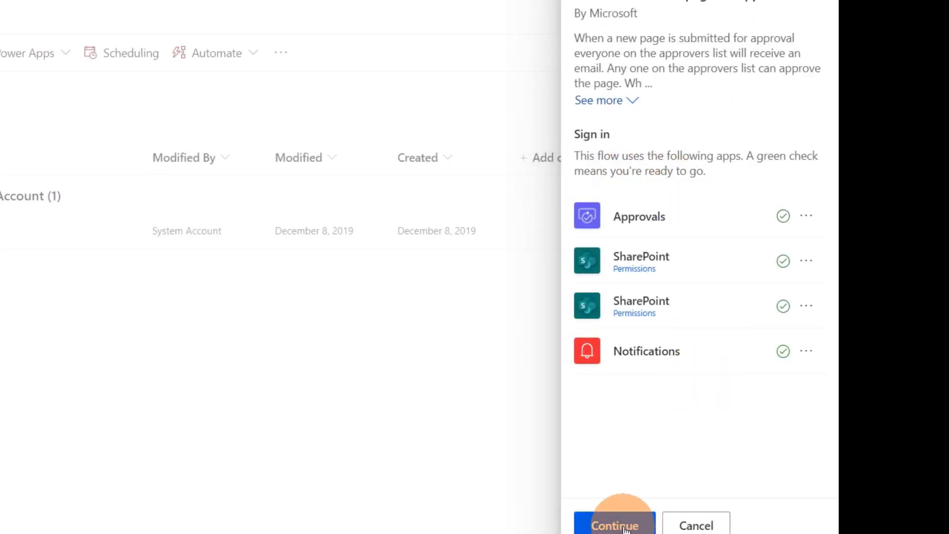
pyautogui.click(636, 527)
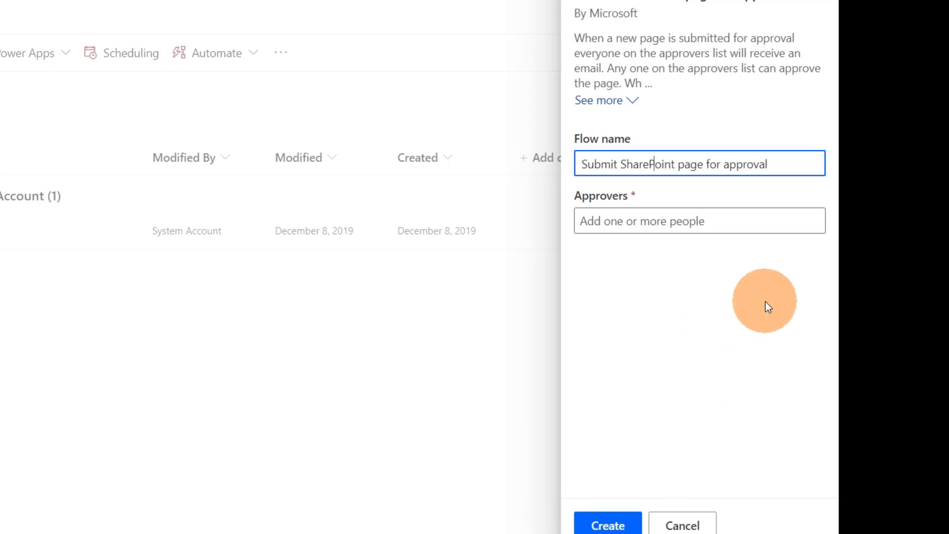
# Step: Name the flow 'OrgWide Team SharePoint page for approval', add the site owner as approver, and create it
pyautogui.press('Left')
pyautogui.press('Left')
pyautogui.hotkey('shift', 'Home')
pyautogui.write('OngWide')
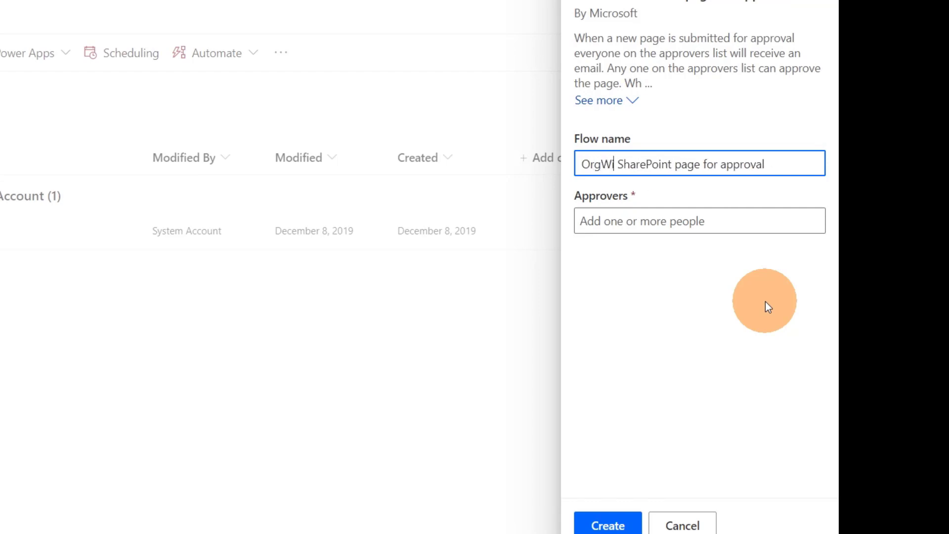
pyautogui.write(' Team')
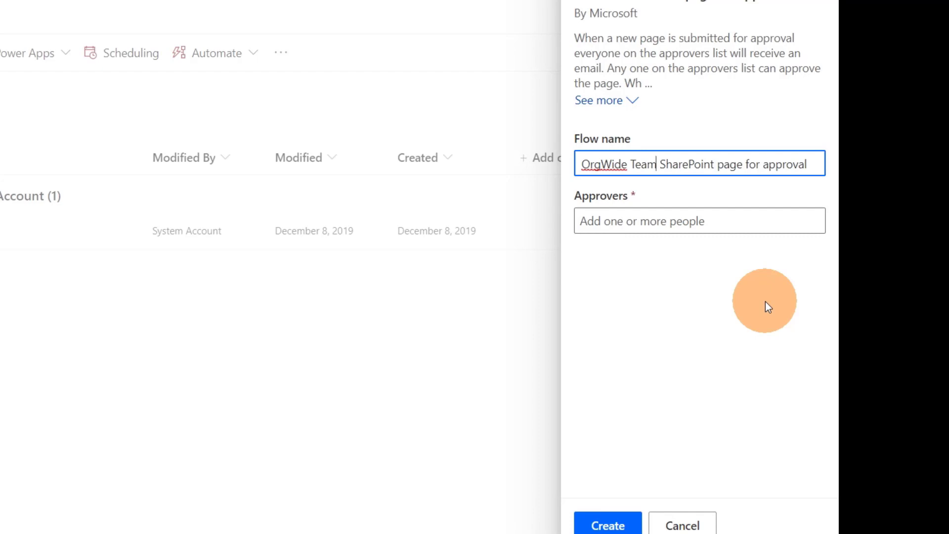
pyautogui.click(685, 221)
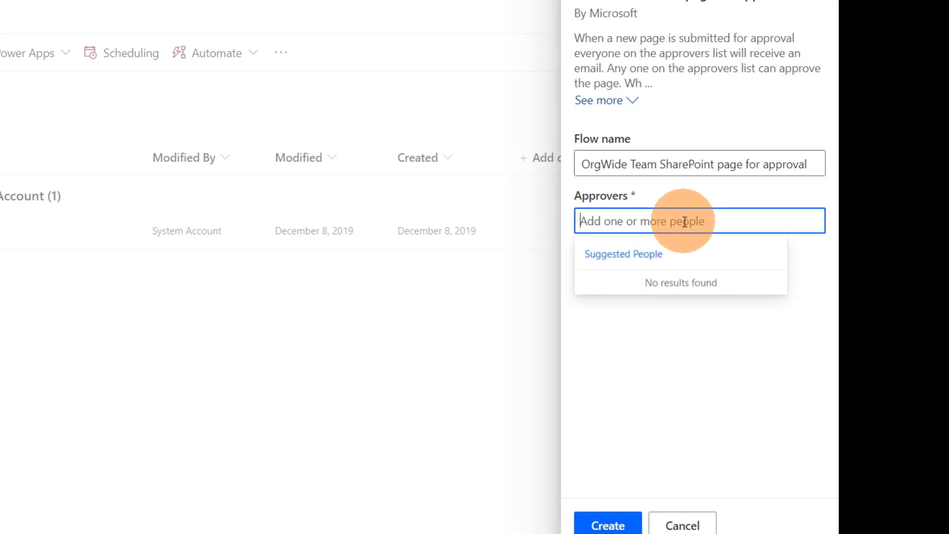
pyautogui.write('l')
pyautogui.press('BackSpace')
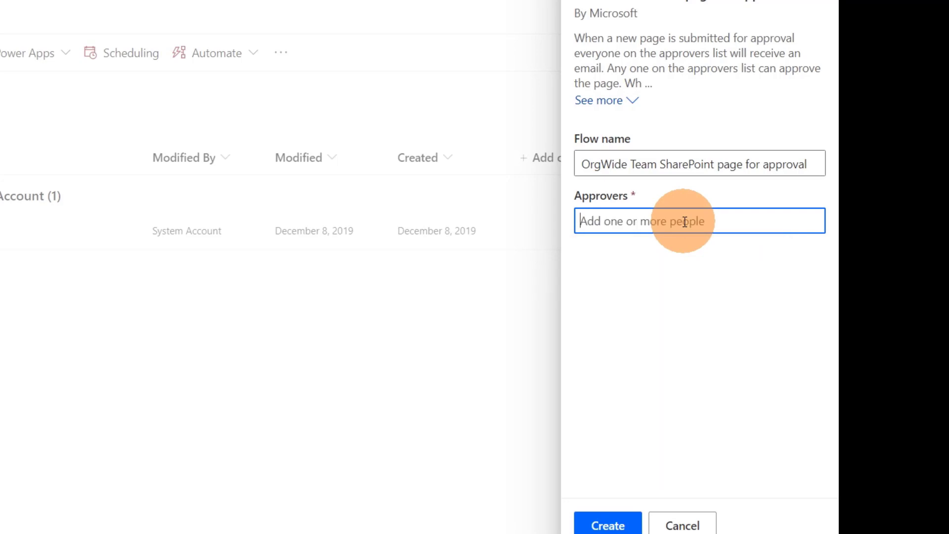
pyautogui.write('giuli')
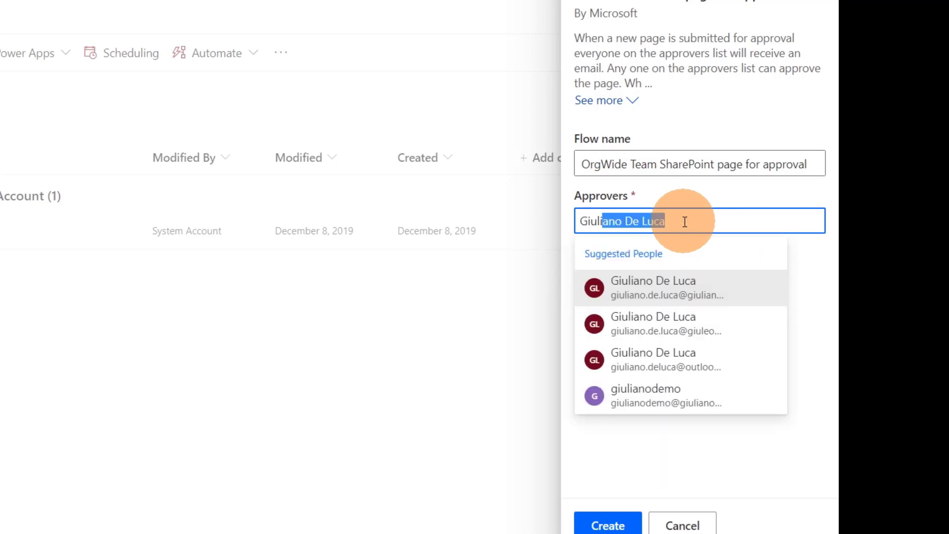
pyautogui.click(729, 295)
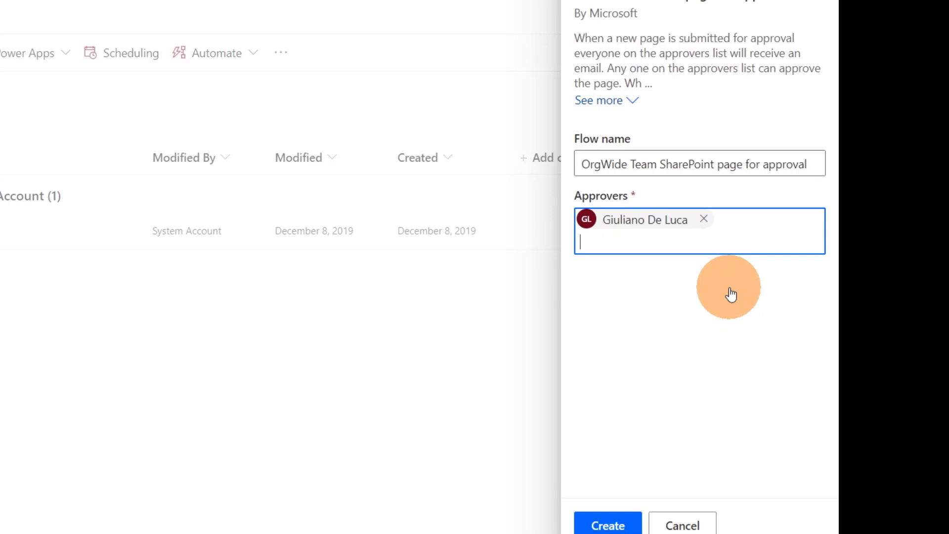
pyautogui.click(599, 524)
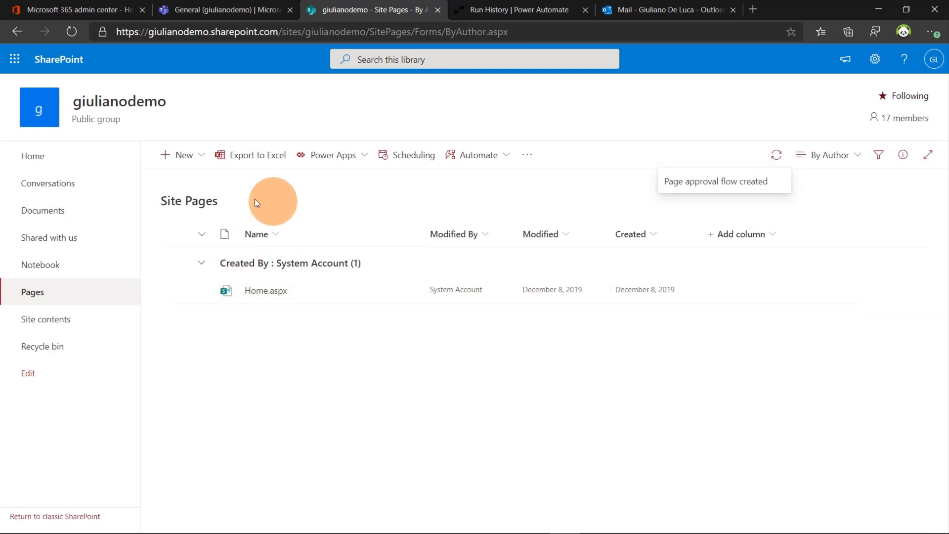
# Step: Glance at the library's New menu, then check the second user's signed-in account on the Sales site
pyautogui.click(183, 155)
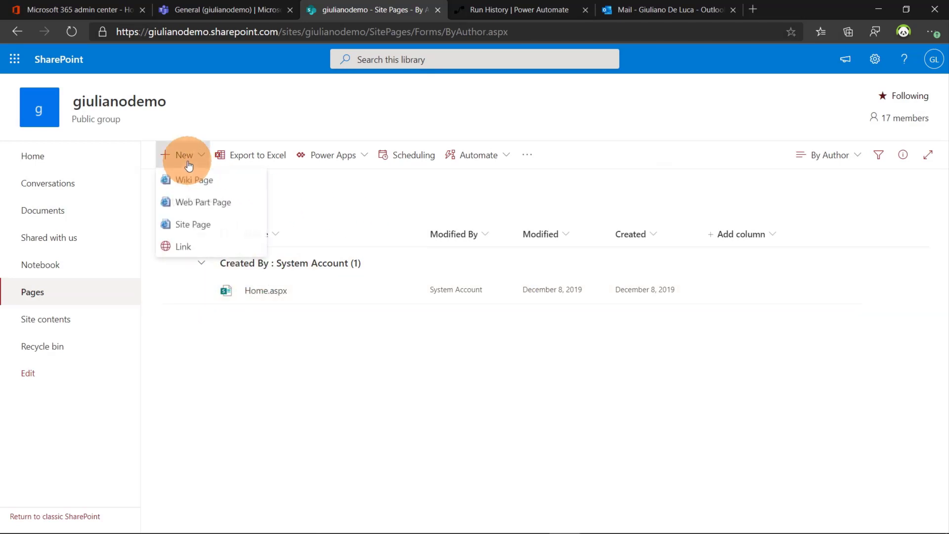
pyautogui.click(315, 122)
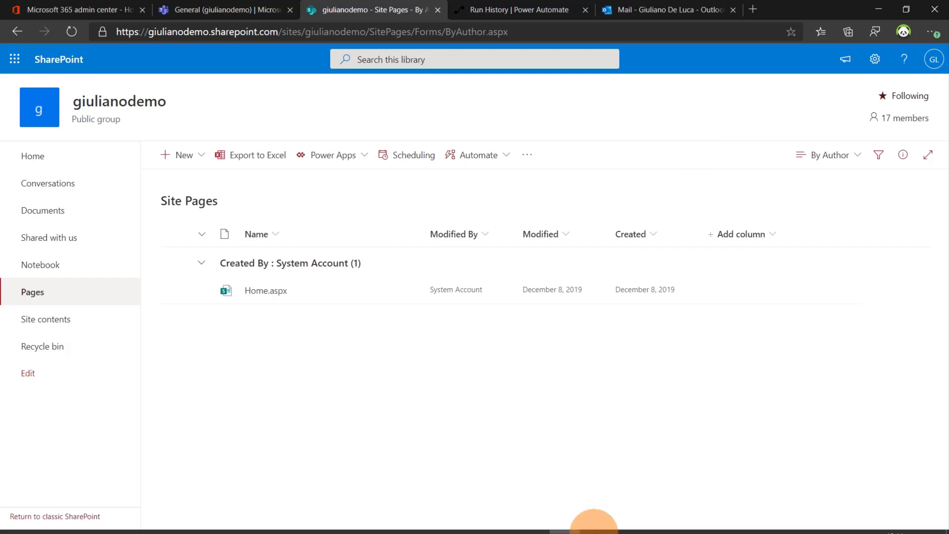
pyautogui.click(594, 521)
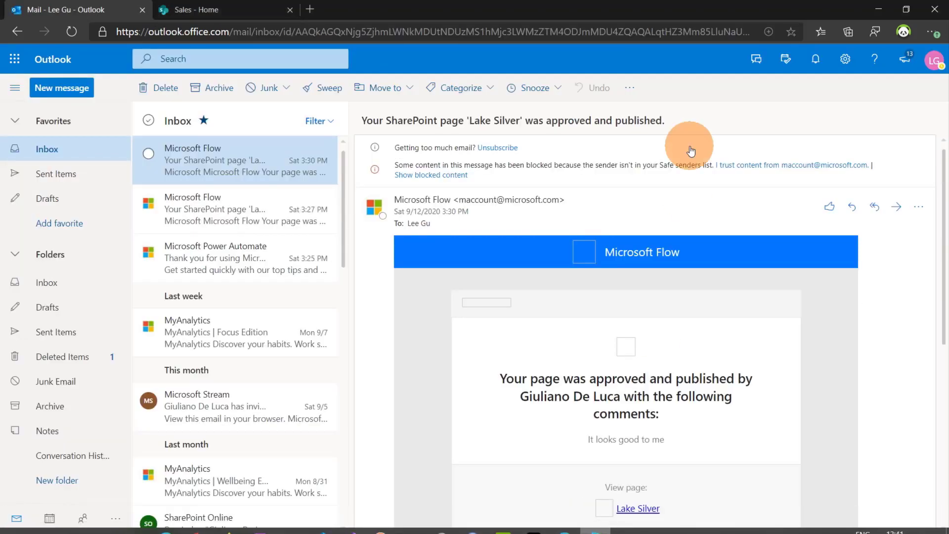
pyautogui.click(224, 12)
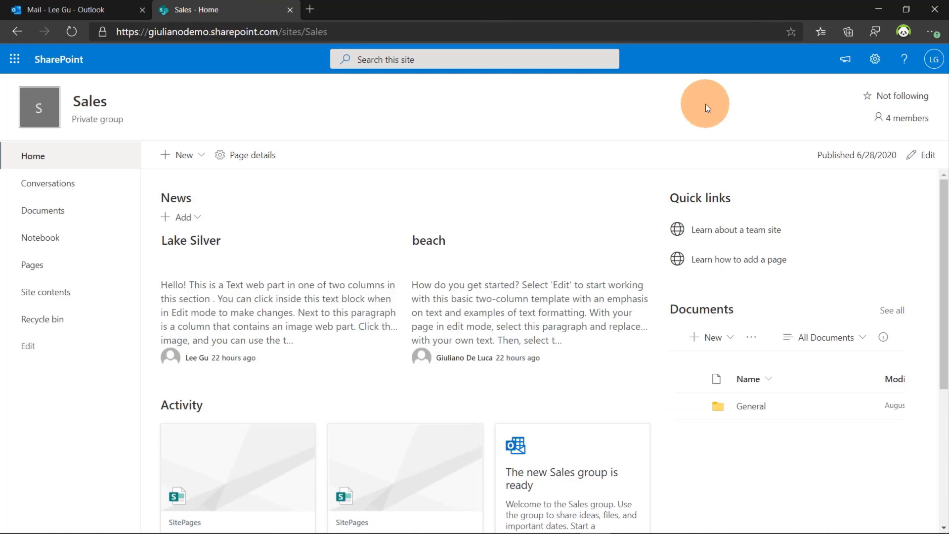
pyautogui.click(935, 60)
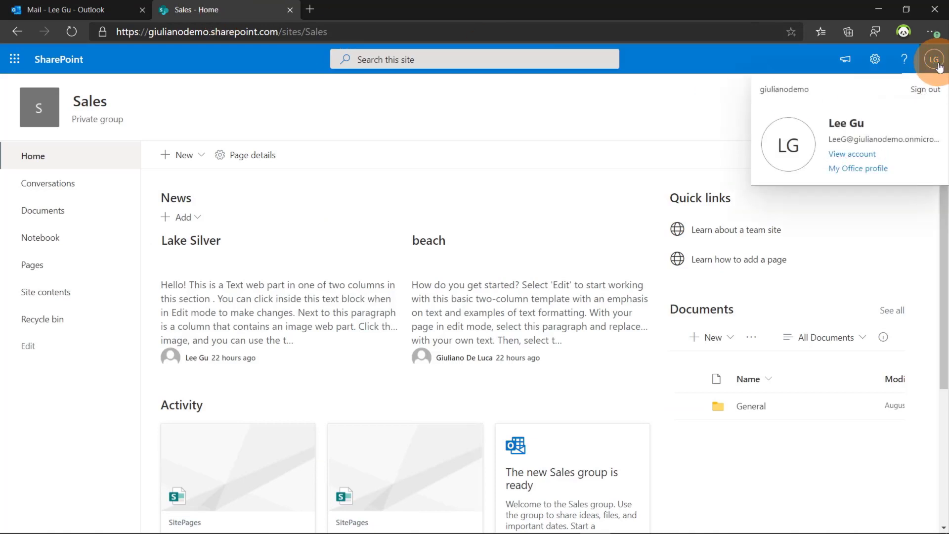
pyautogui.click(938, 66)
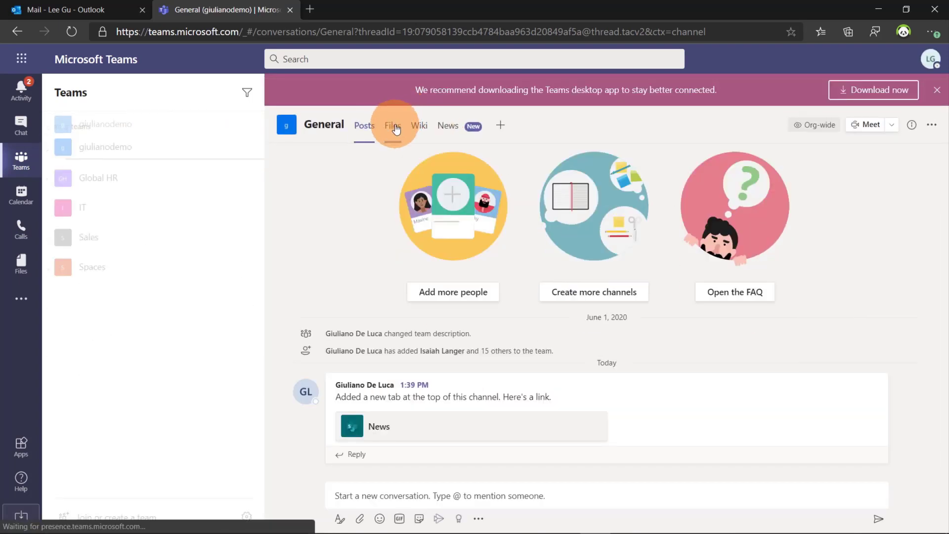
# Step: Expand the giulianodemo team, show the General channel's Files, and open them in SharePoint
pyautogui.click(393, 126)
pyautogui.click(170, 146)
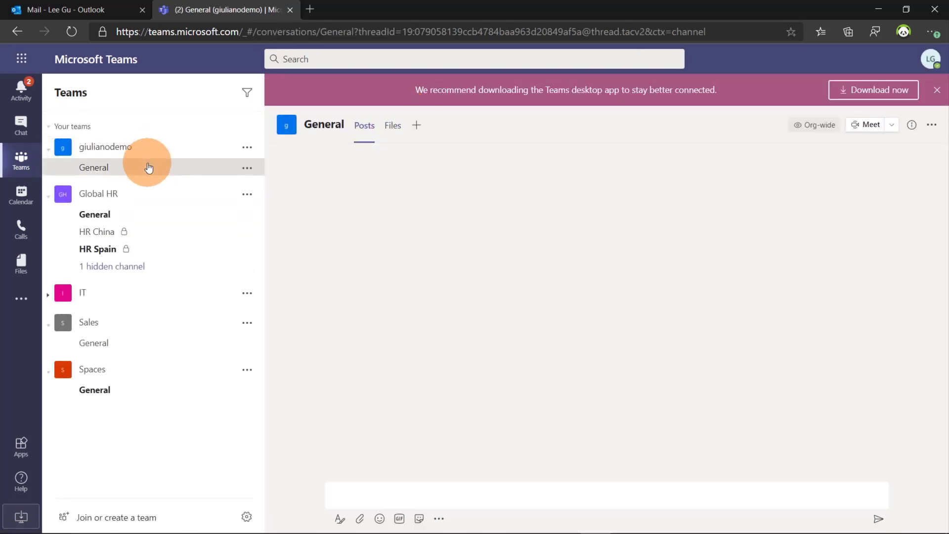
pyautogui.click(390, 126)
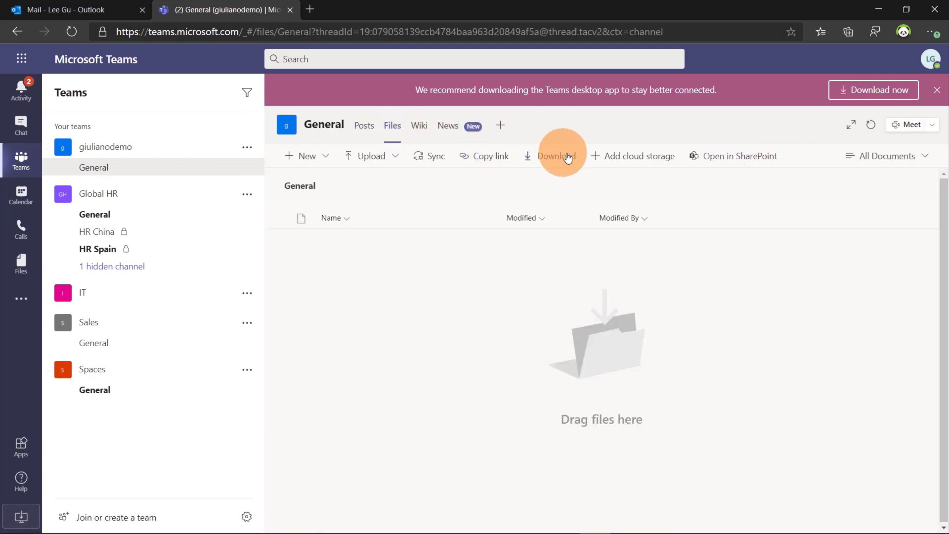
pyautogui.click(706, 156)
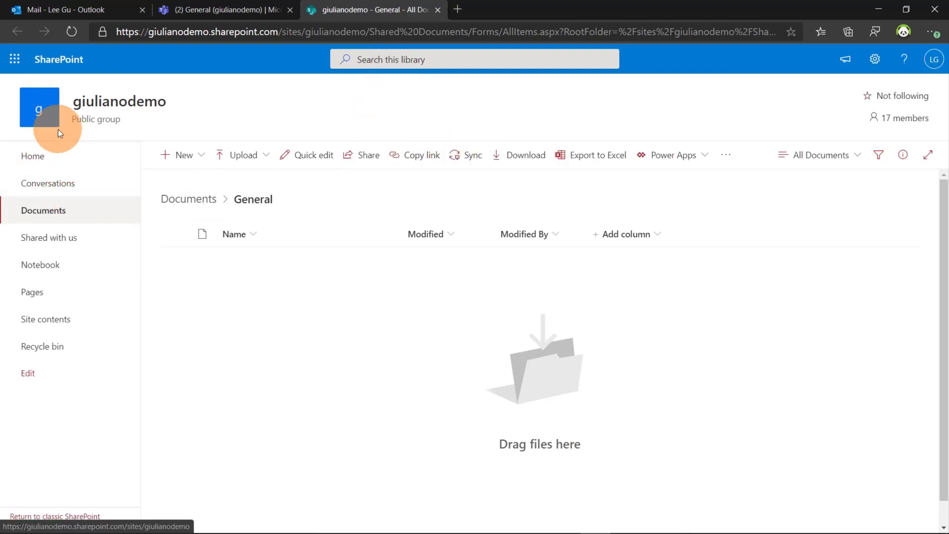
# Step: From the giulianodemo home page, start a new news post using the Visual template
pyautogui.click(46, 122)
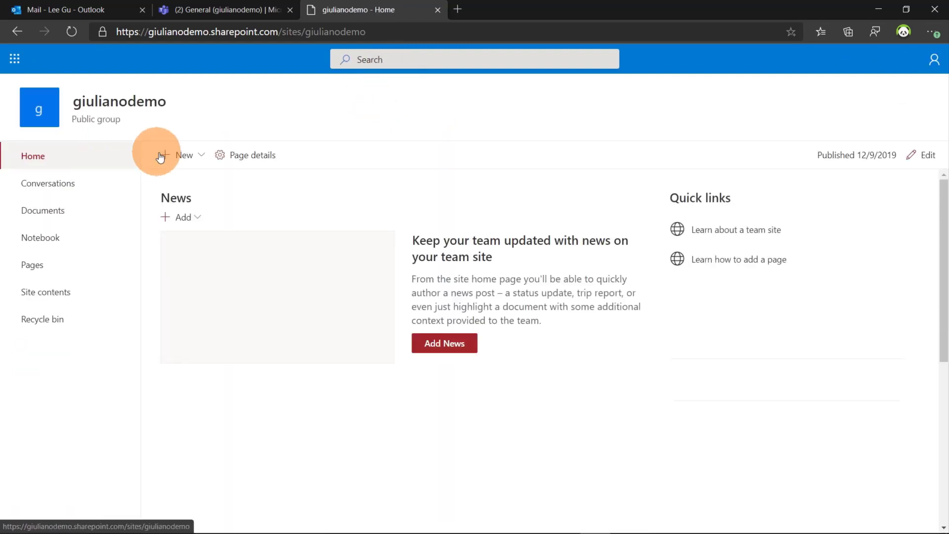
pyautogui.click(184, 157)
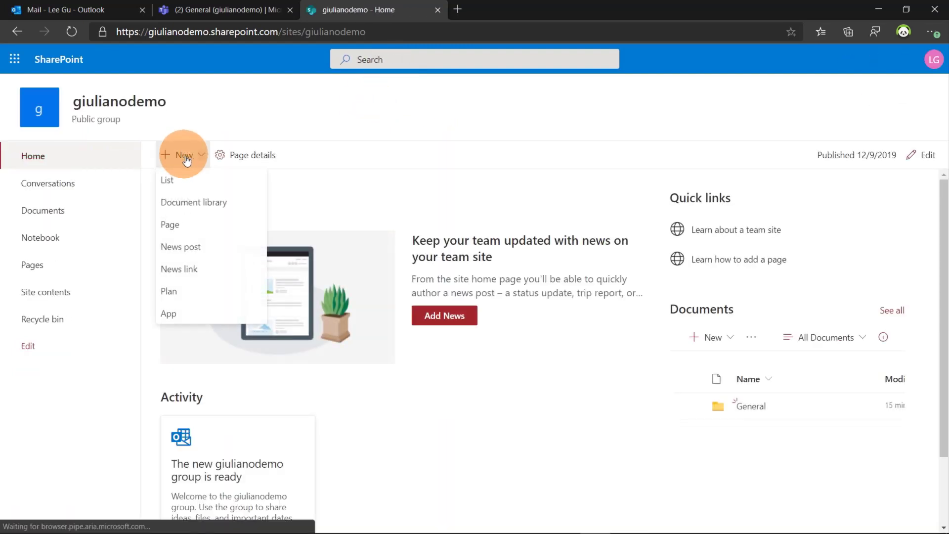
pyautogui.click(211, 245)
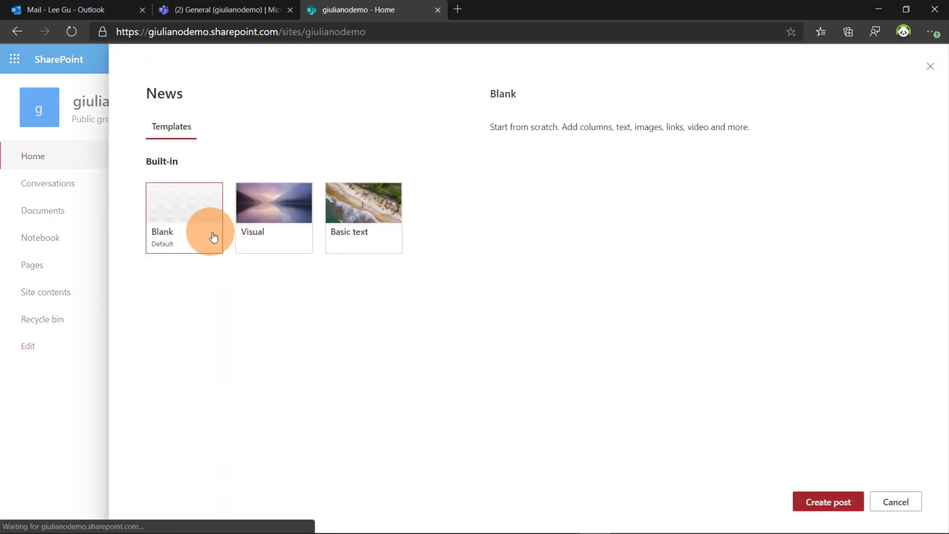
pyautogui.click(289, 222)
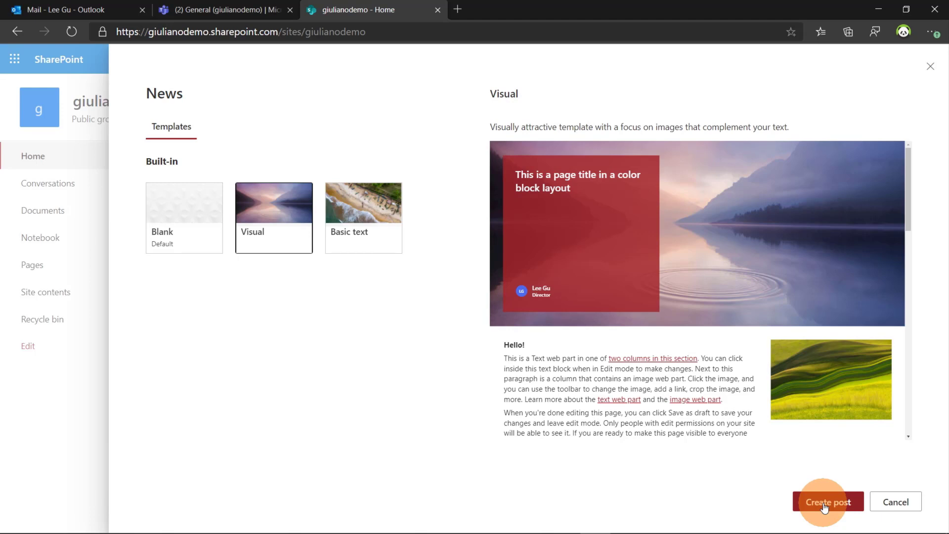
# Step: Create the post from the Visual template and give it the title 'Lake'
pyautogui.click(824, 505)
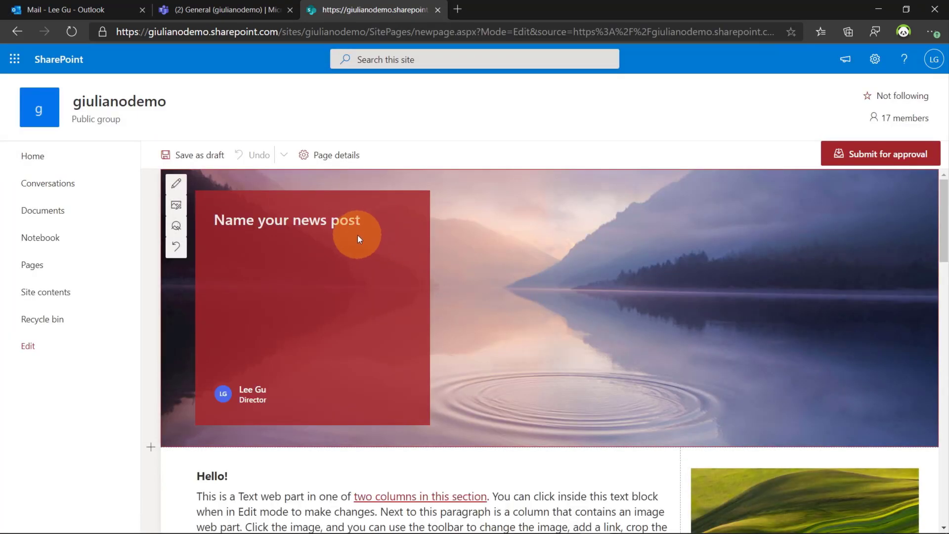
pyautogui.write('Lake')
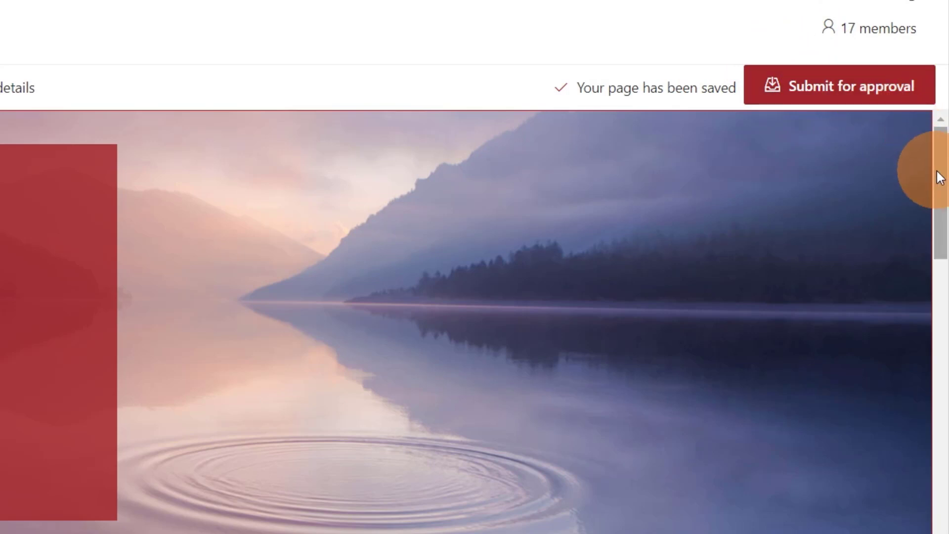
pyautogui.moveTo(941, 174); pyautogui.dragTo(946, 203)
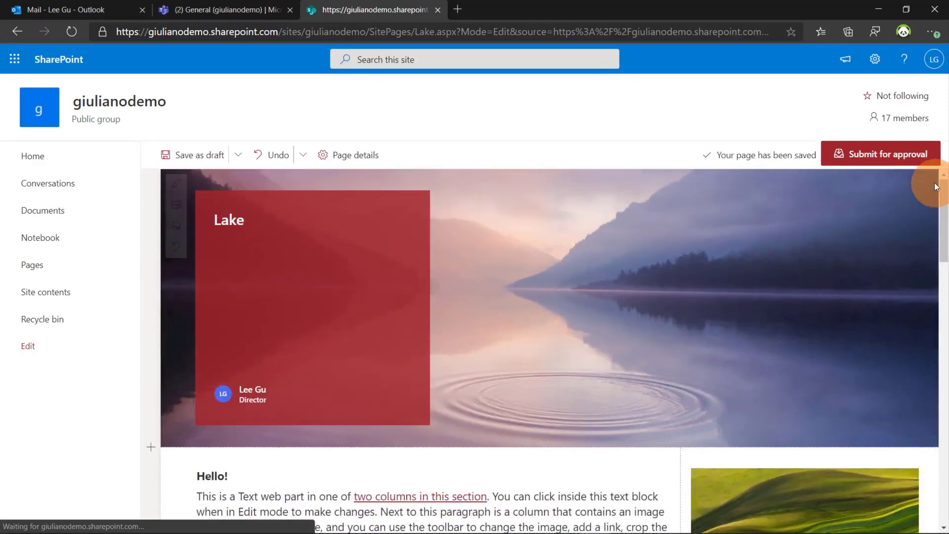
# Step: Submit the Lake post for approval with the message 'Please review this news is urgent'
pyautogui.click(898, 163)
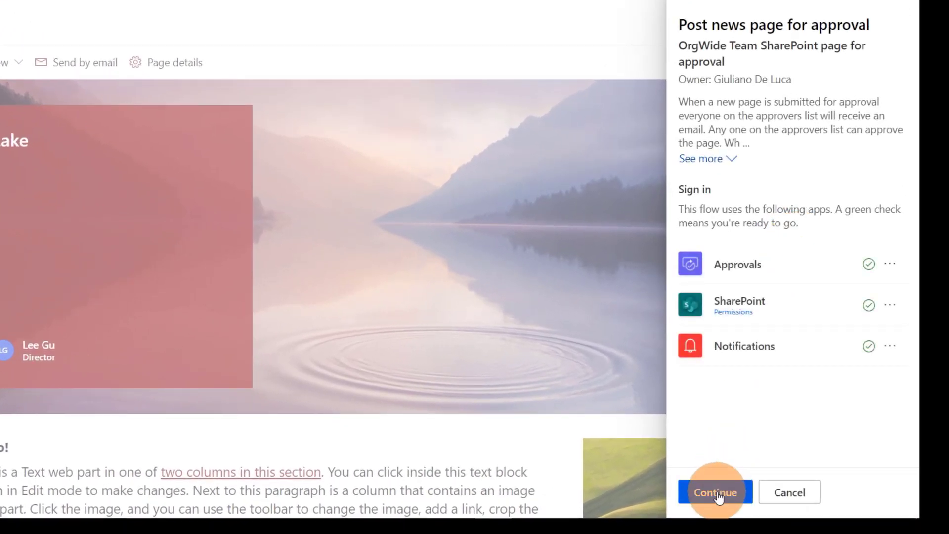
pyautogui.click(716, 492)
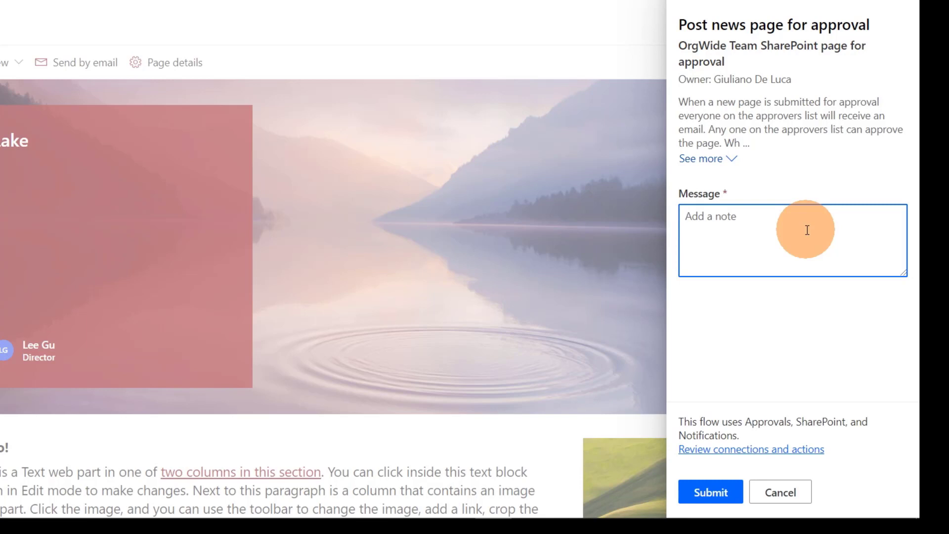
pyautogui.write('Please thsis news is urgetn')
pyautogui.press('BackSpace')
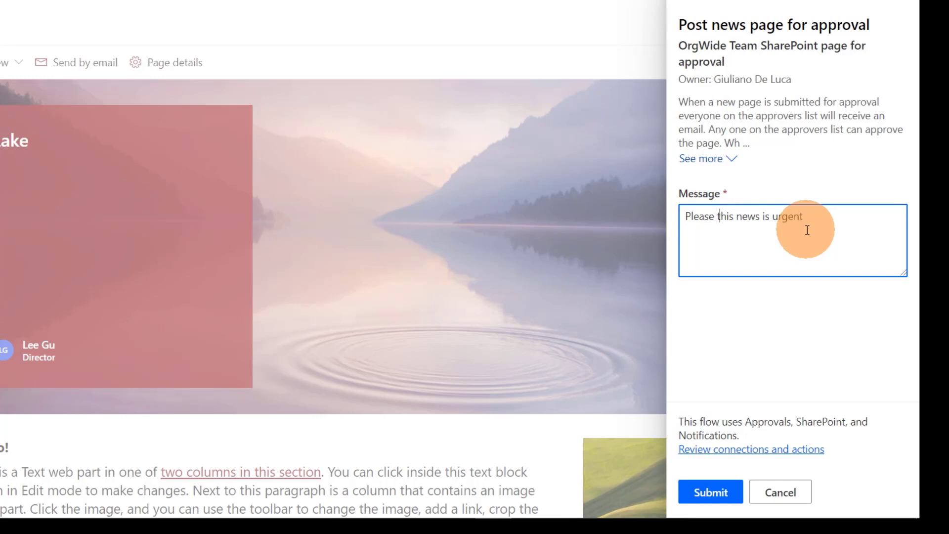
pyautogui.write('review')
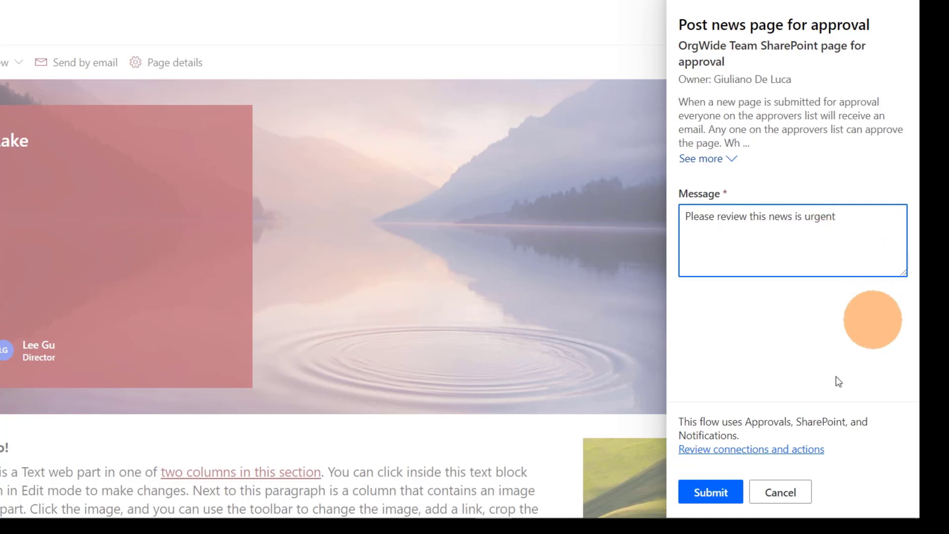
pyautogui.click(711, 491)
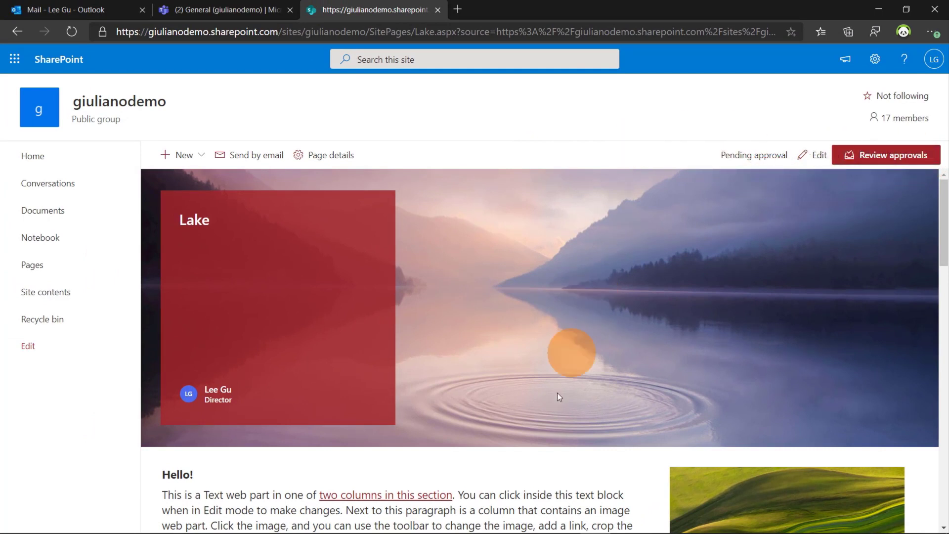
# Step: Switch to the approver's browser window and bring up their Outlook mailbox
pyautogui.click(565, 522)
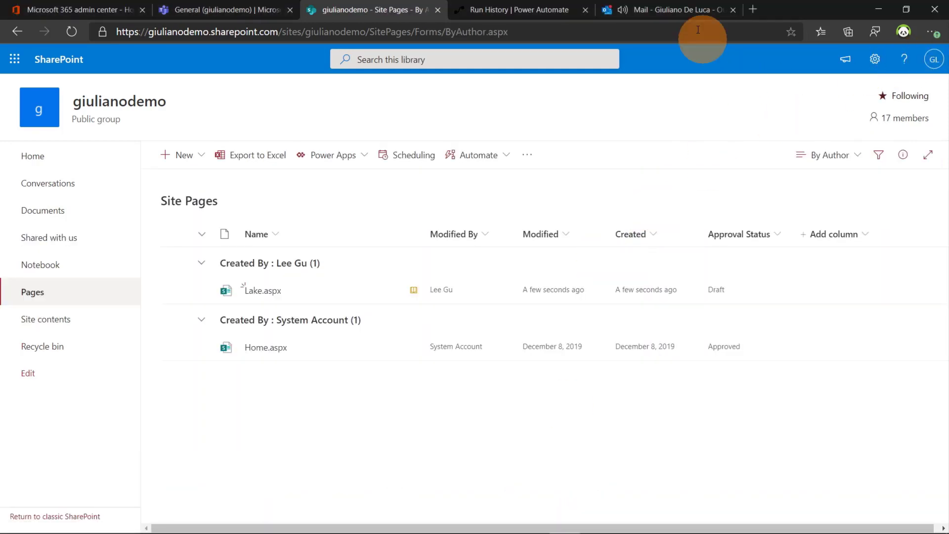
pyautogui.click(675, 8)
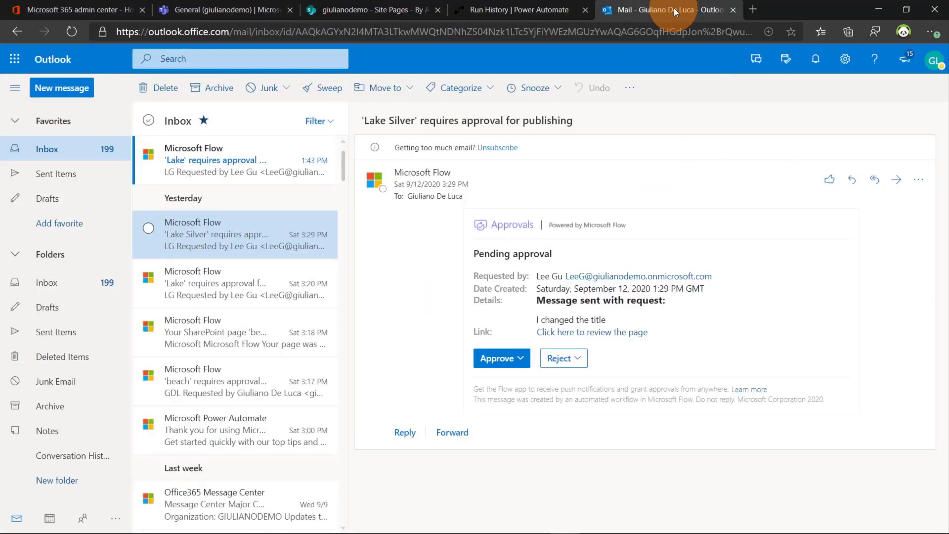
# Step: Open the 'Lake requires approval' email and bring up the response options with the Reason (optional) box
pyautogui.click(240, 172)
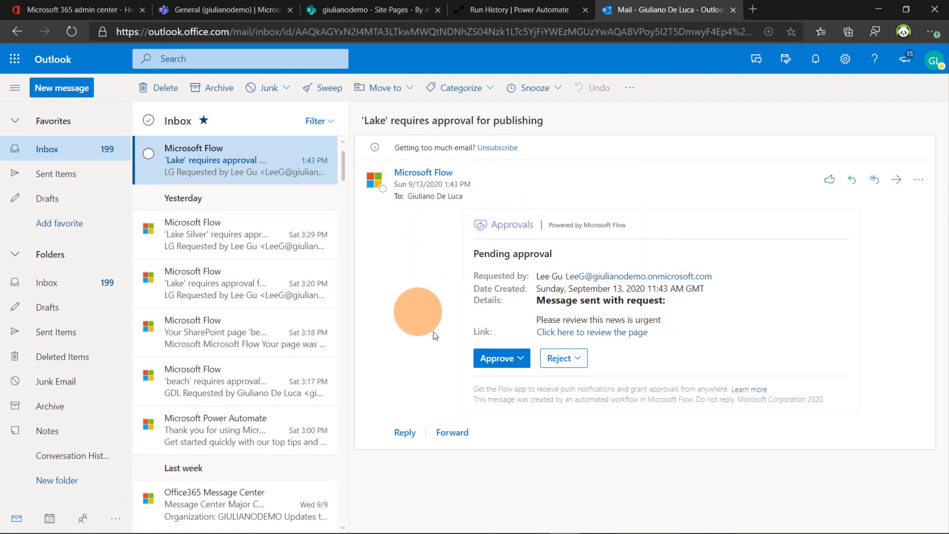
pyautogui.click(522, 360)
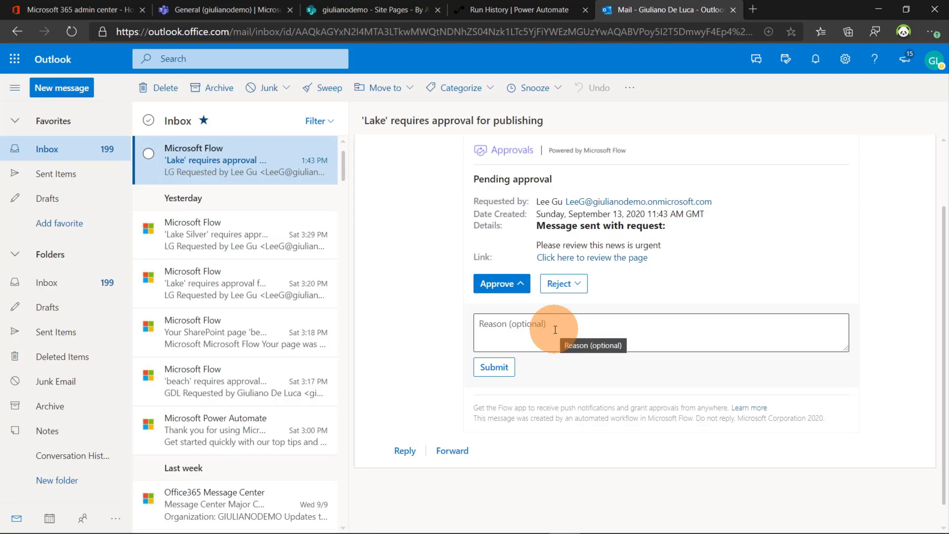
pyautogui.click(588, 333)
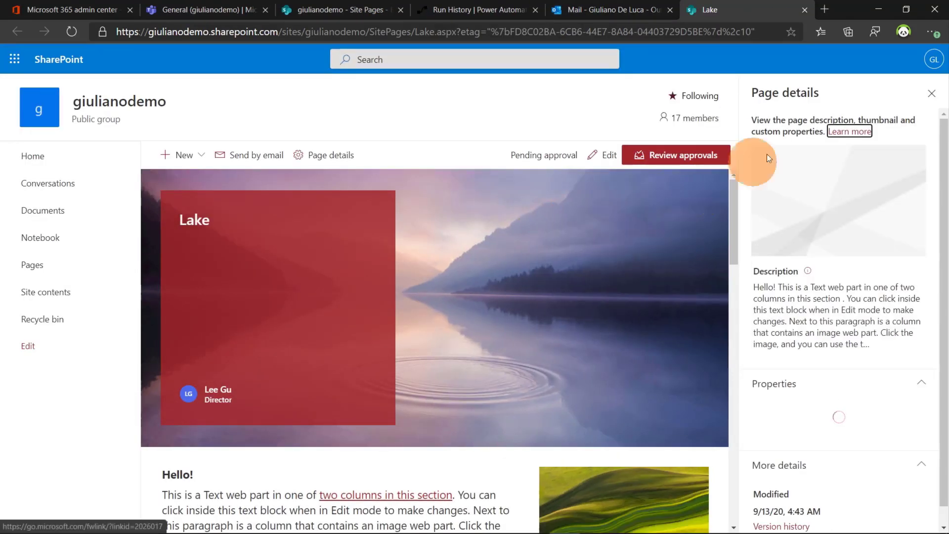
# Step: Close the Lake page details pane and look over the pending 'Lake' request in Review approvals
pyautogui.click(932, 93)
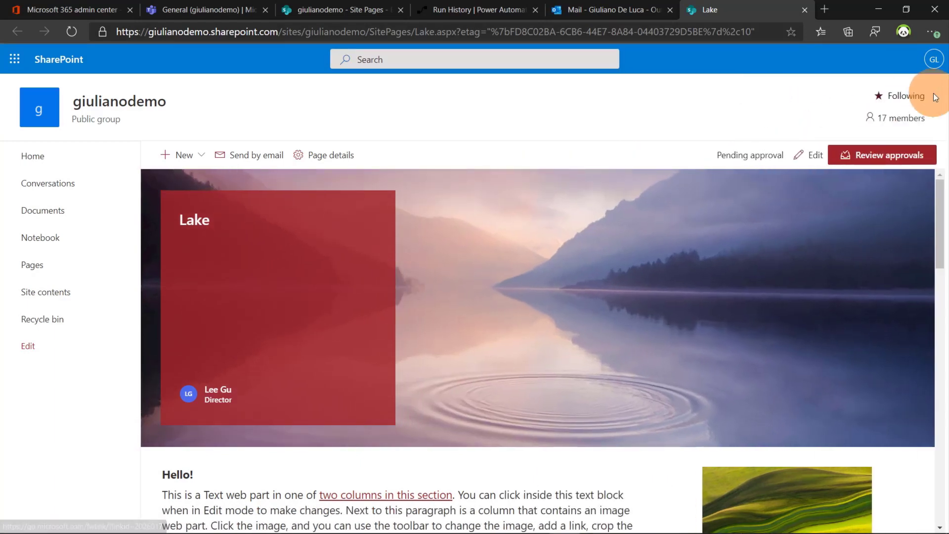
pyautogui.moveTo(944, 213)
pyautogui.mouseDown()
pyautogui.moveTo(946, 293)
pyautogui.moveTo(940, 213)
pyautogui.mouseUp()
pyautogui.click(888, 158)
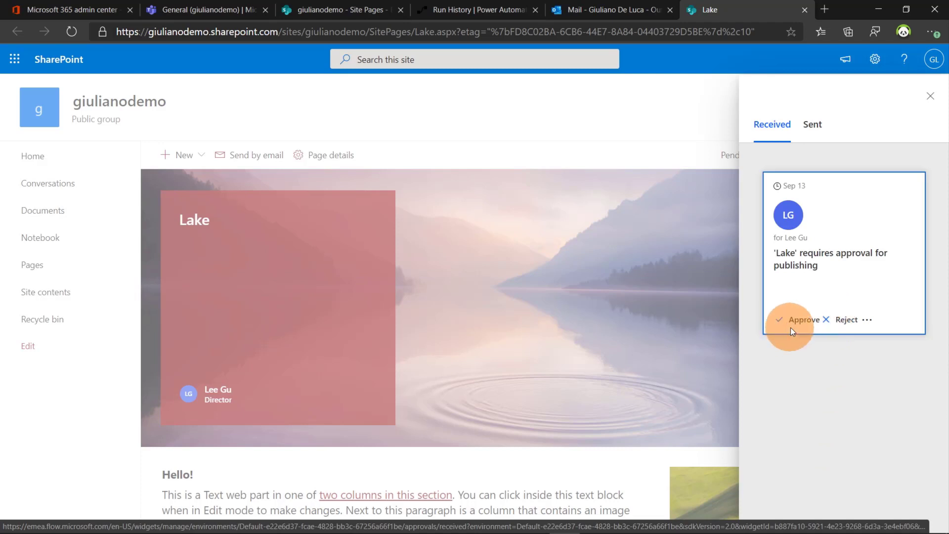
pyautogui.click(930, 96)
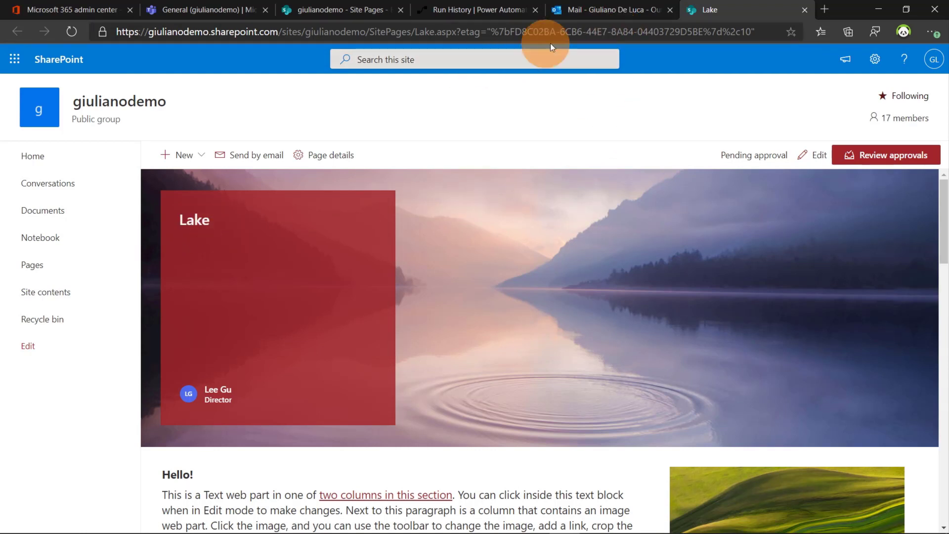
# Step: Back in Mail, reject the Lake request with the reason 'Please add 2 words at least in the title'
pyautogui.click(583, 14)
pyautogui.click(574, 328)
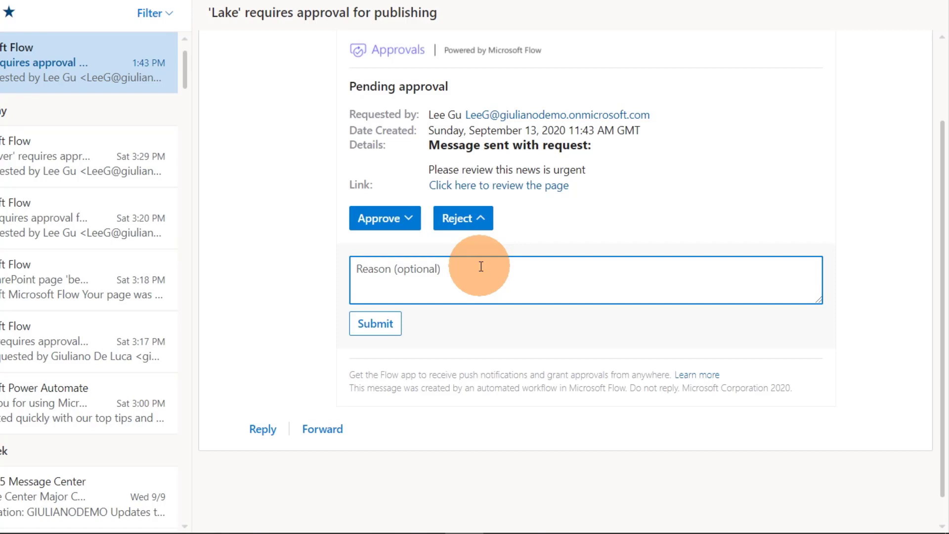
pyautogui.write('Pleaes')
pyautogui.write('se')
pyautogui.write(' add 2')
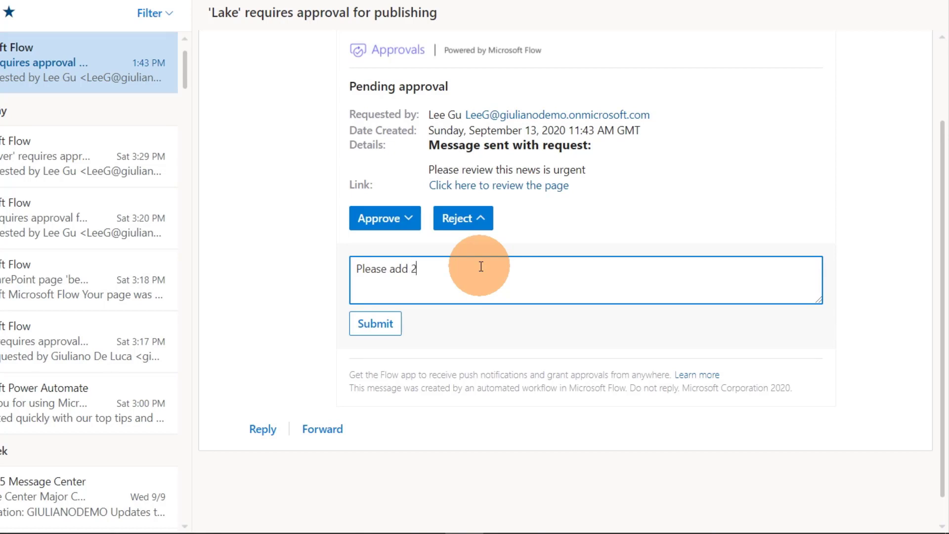
pyautogui.write(' word at leeast in the title')
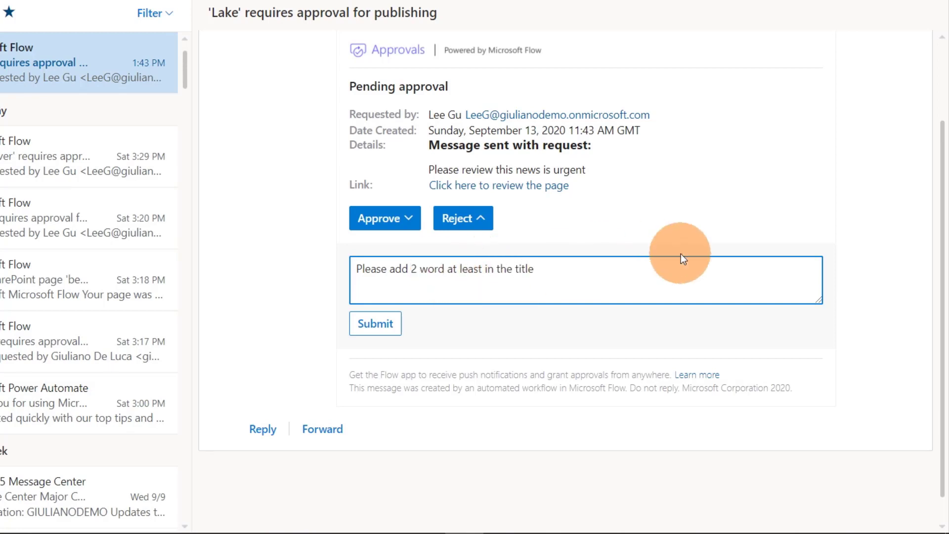
pyautogui.write('s')
pyautogui.click(388, 324)
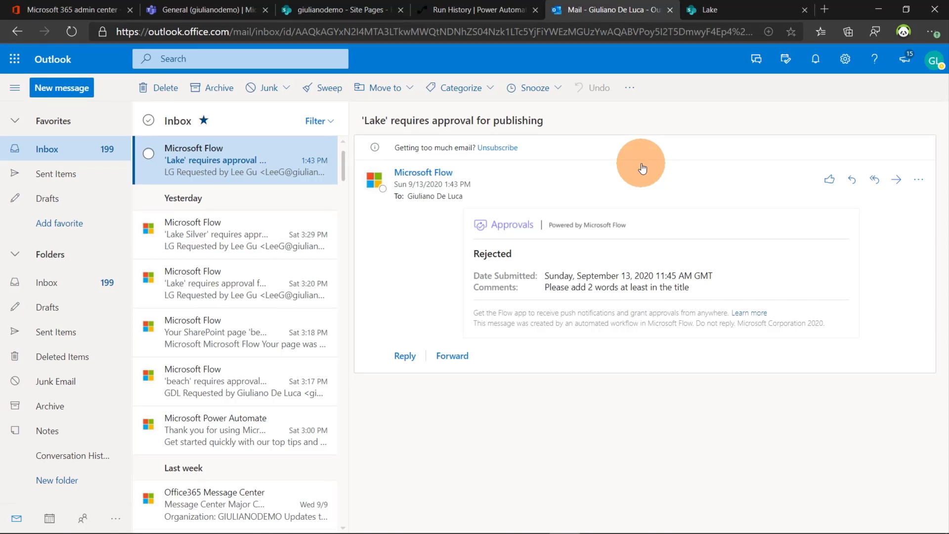
# Step: In the author's window, read the Microsoft Flow notice that the Lake page was set back to draft
pyautogui.hotkey('alt', 'Tab')
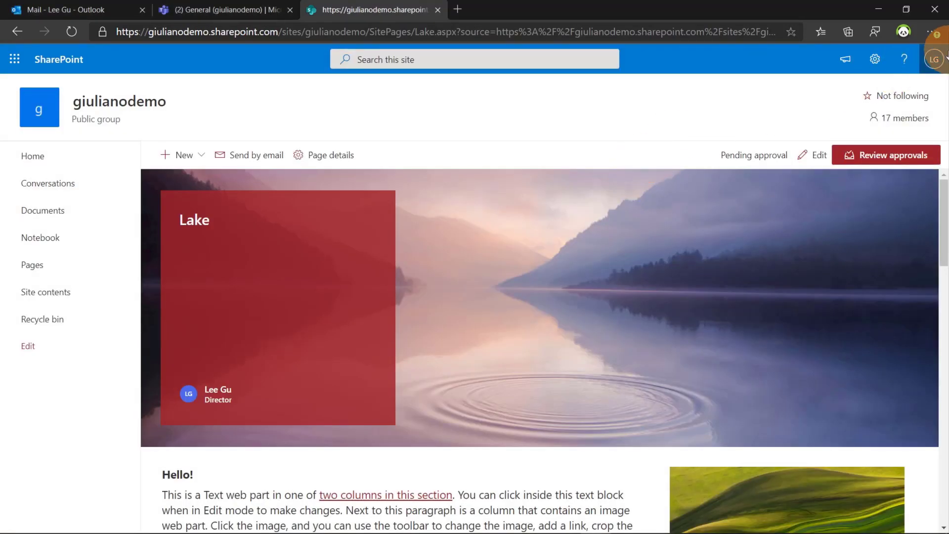
pyautogui.click(941, 62)
pyautogui.click(935, 59)
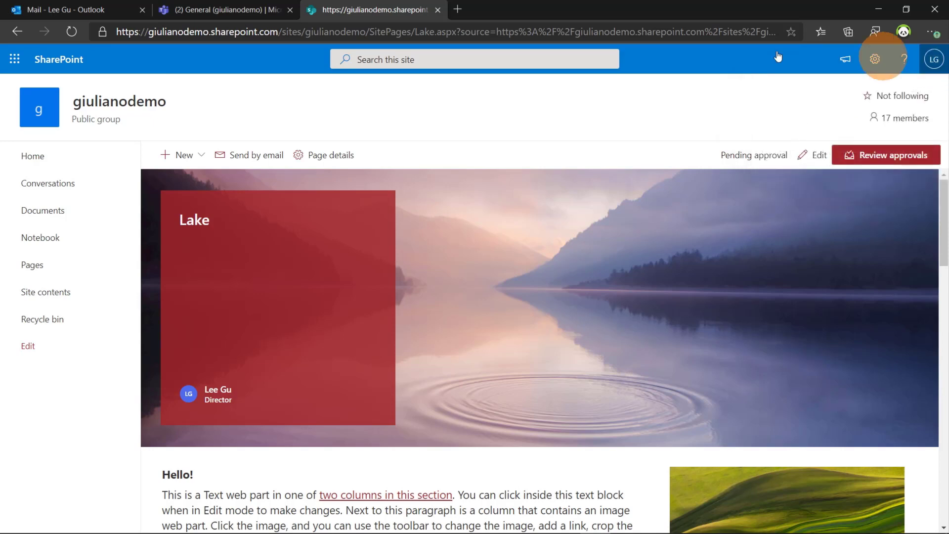
pyautogui.click(77, 7)
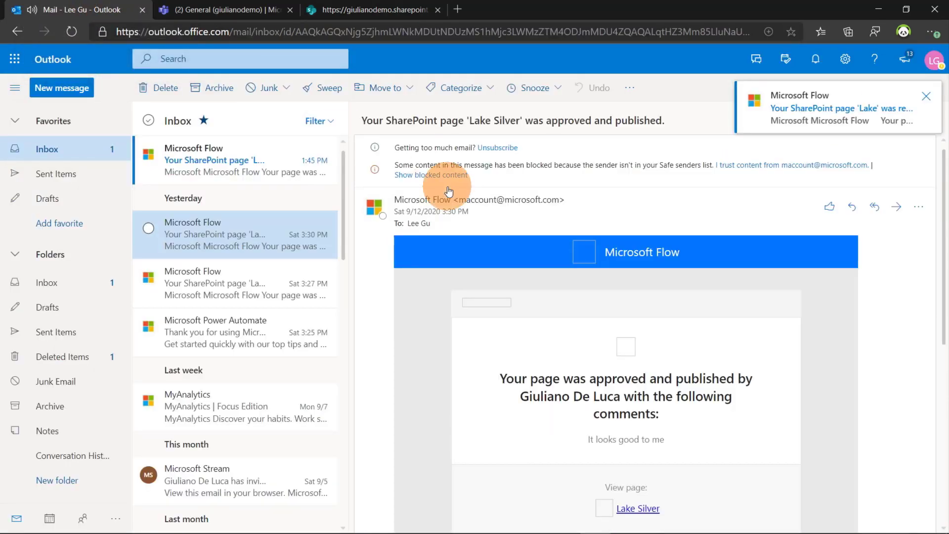
pyautogui.click(247, 173)
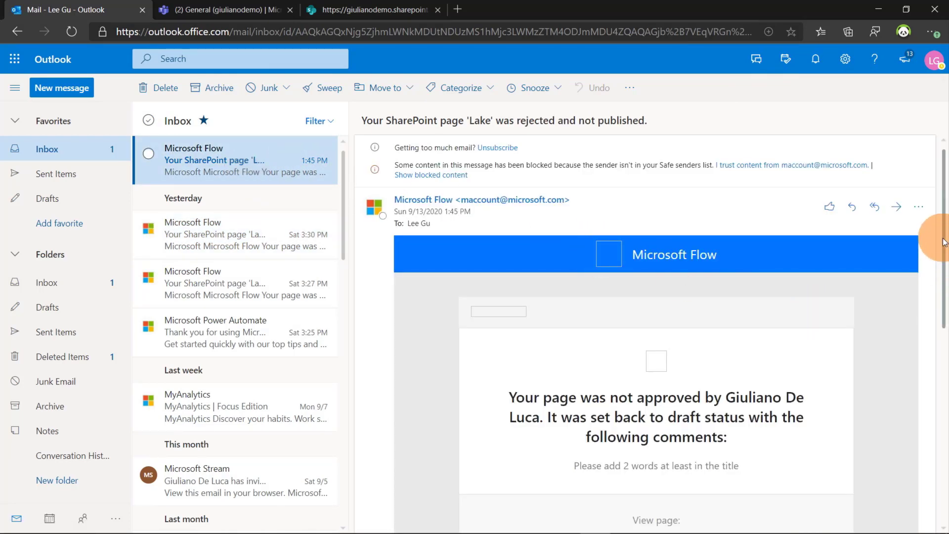
pyautogui.moveTo(944, 242); pyautogui.dragTo(946, 305)
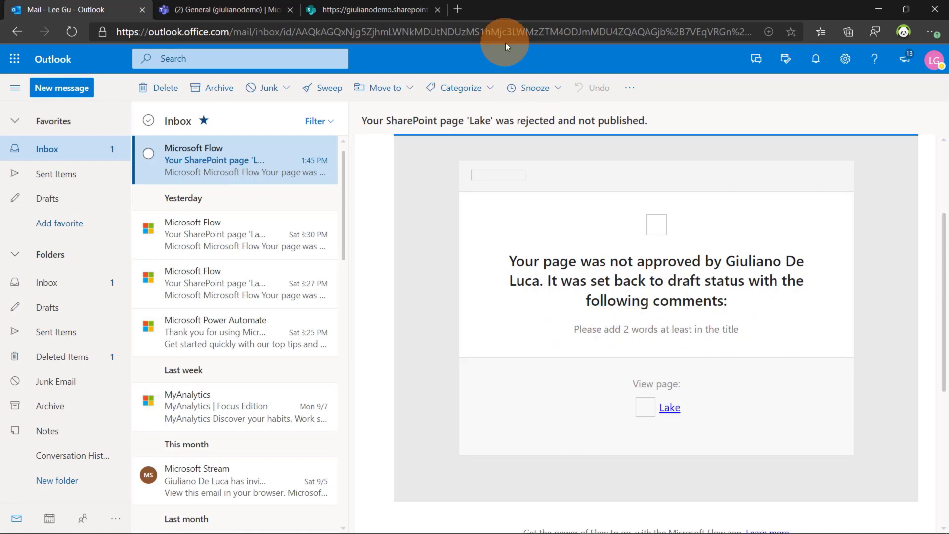
# Step: Return to the pending Lake page in SharePoint and confirm editing it for resubmission
pyautogui.click(364, 15)
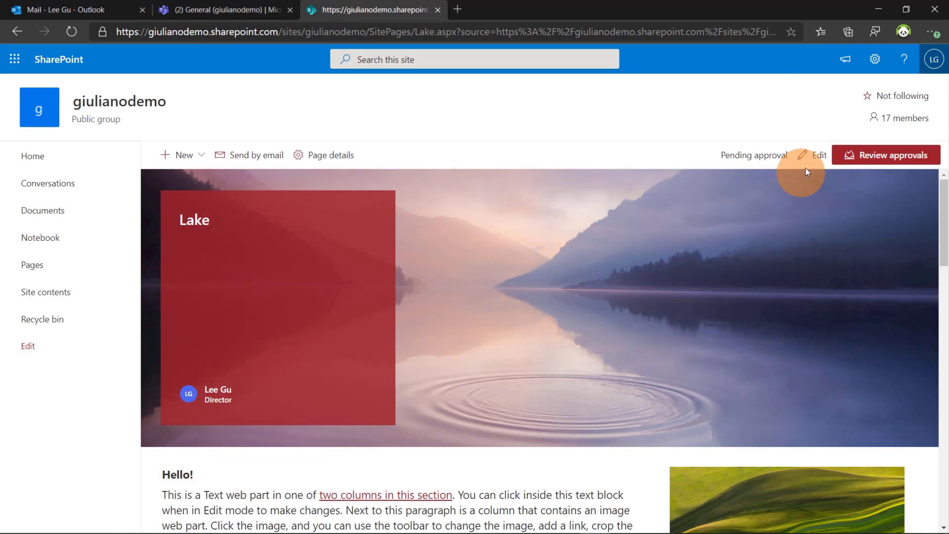
pyautogui.click(813, 155)
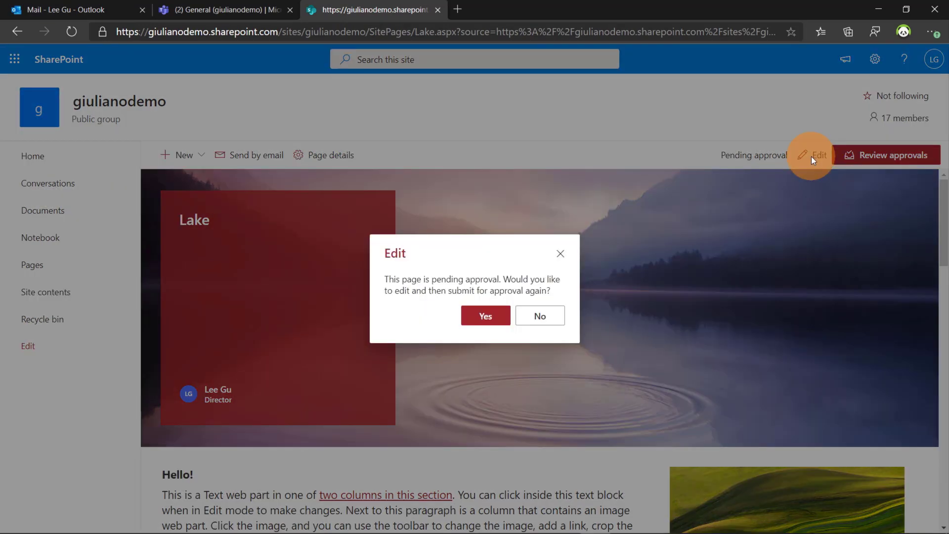
pyautogui.click(483, 316)
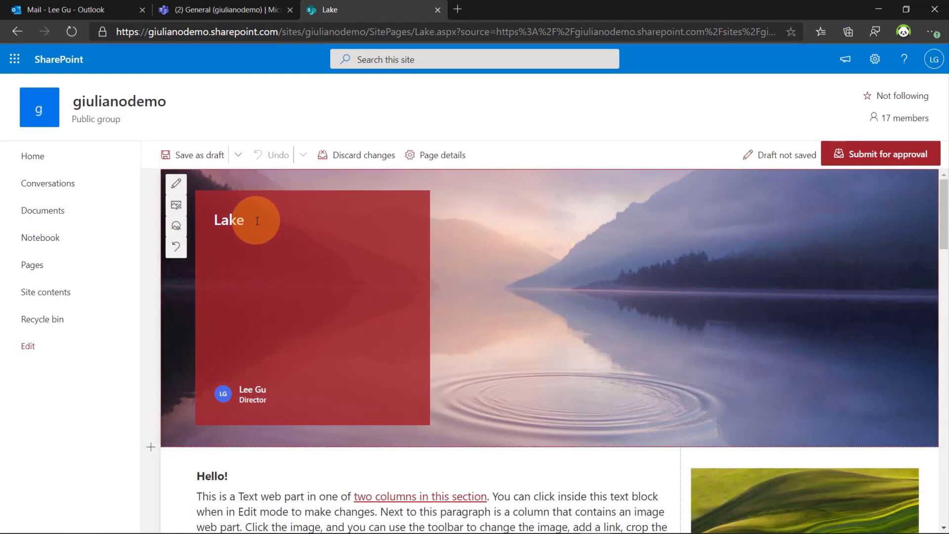
# Step: Retitle the hero to 'Lake Ryjouk' and save the page
pyautogui.click(257, 221)
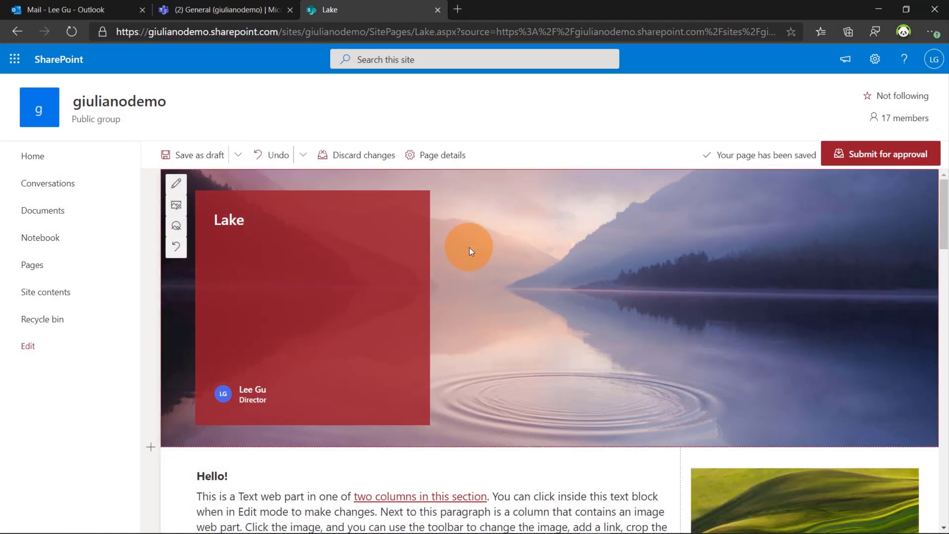
pyautogui.write('Rzjouk')
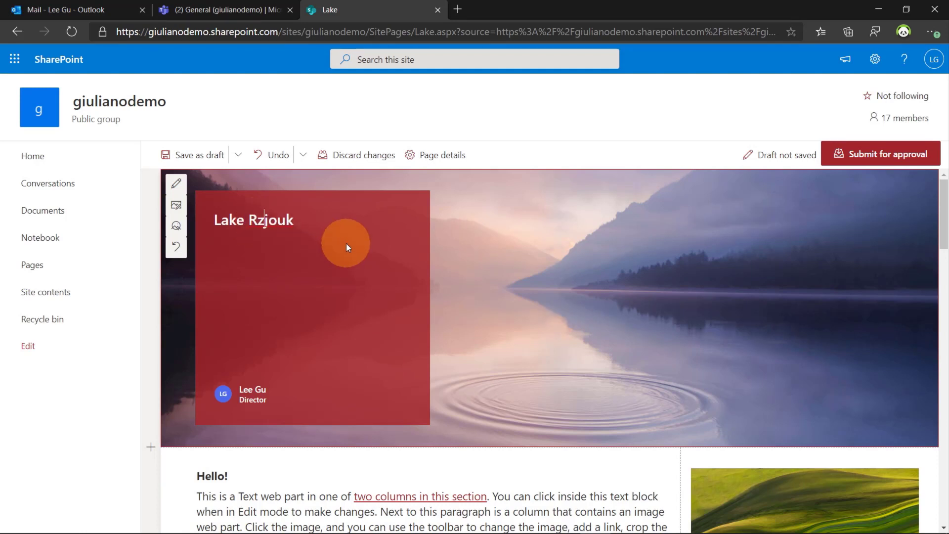
pyautogui.press('BackSpace')
pyautogui.write('y')
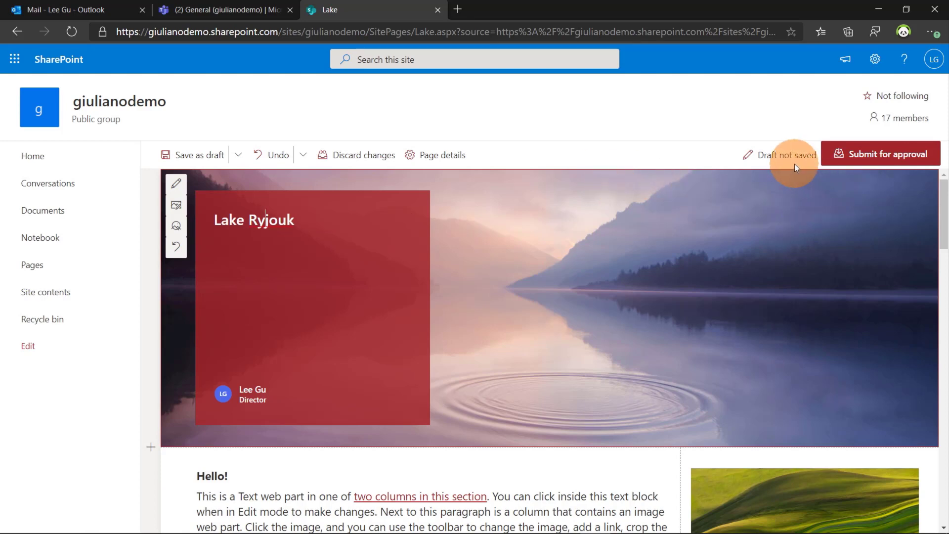
pyautogui.click(852, 159)
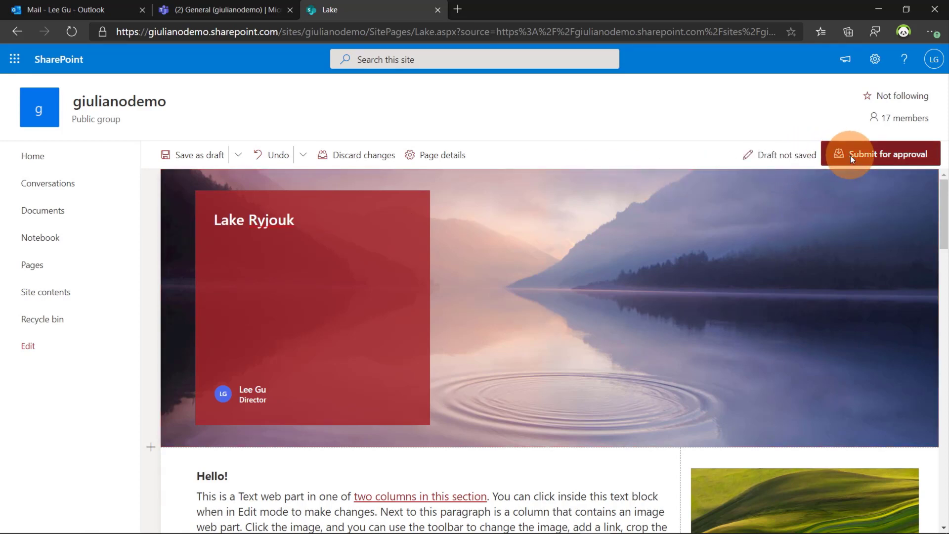
# Step: Resubmit the Lake Ryjouk page for approval with the message 'I fixed the title'
pyautogui.click(852, 156)
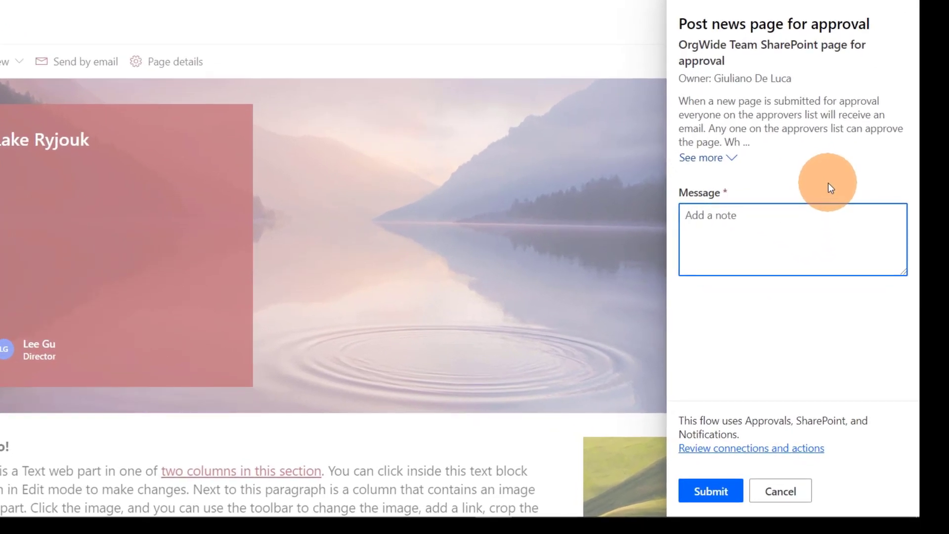
pyautogui.write('I ficed')
pyautogui.press('BackSpace')
pyautogui.press('BackSpace')
pyautogui.press('BackSpace')
pyautogui.write('xed the tit')
pyautogui.press('BackSpace')
pyautogui.write('tle')
pyautogui.click(711, 491)
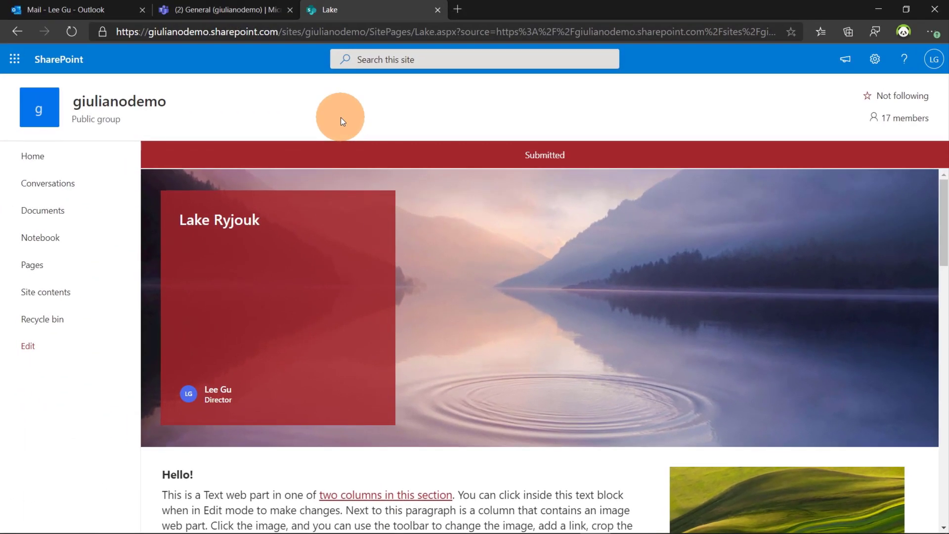
pyautogui.hotkey('ctrl', 'shift', 'Tab')
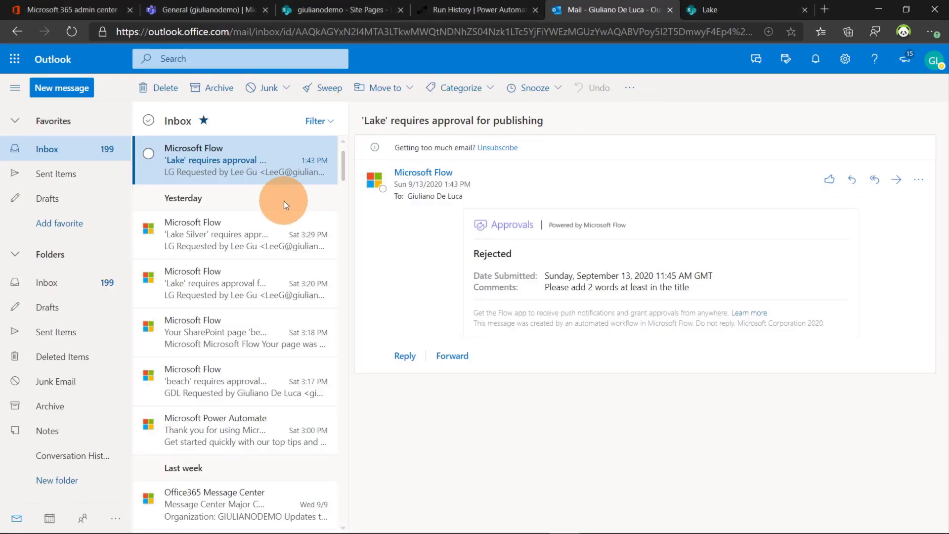
# Step: Refresh the approver's inbox, open the 'Lake Ryjouk requires approval' email, then return to the Lake tab
pyautogui.click(940, 63)
pyautogui.click(940, 62)
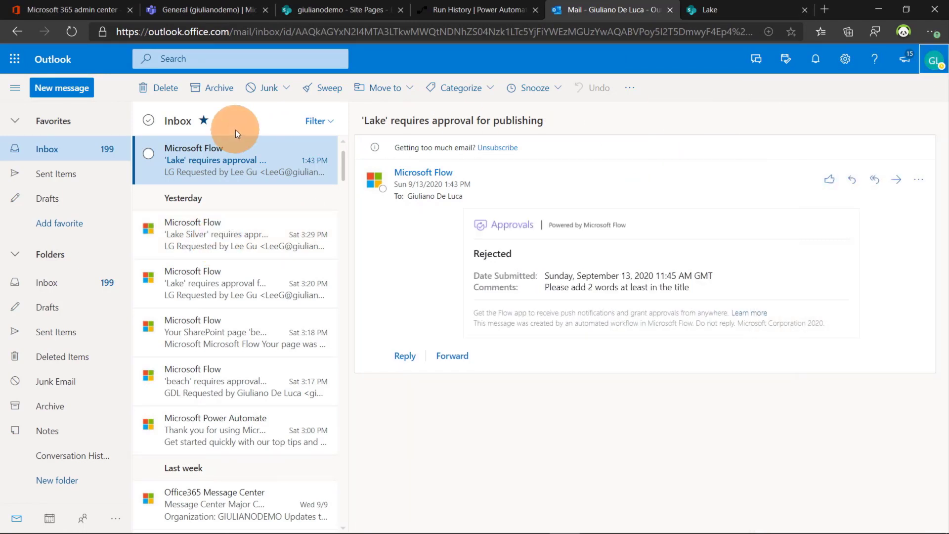
pyautogui.click(79, 35)
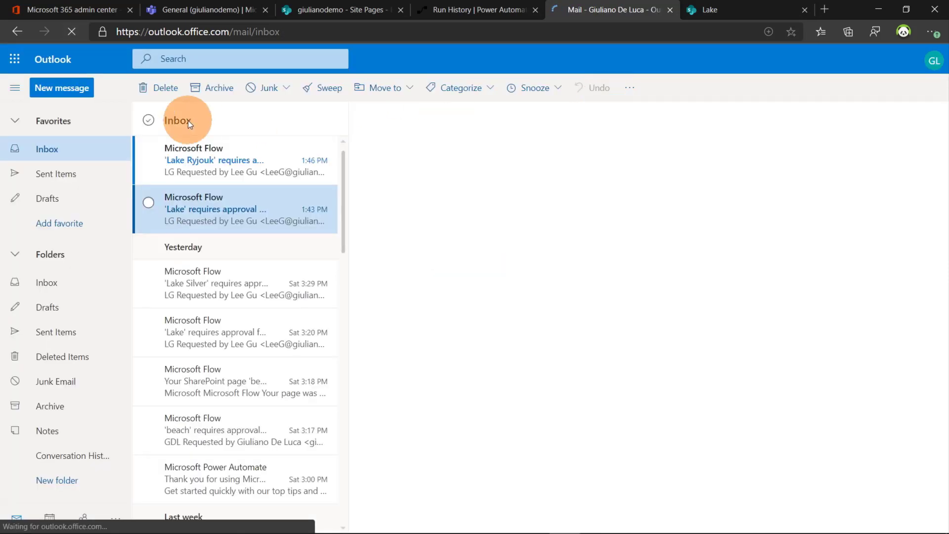
pyautogui.click(191, 153)
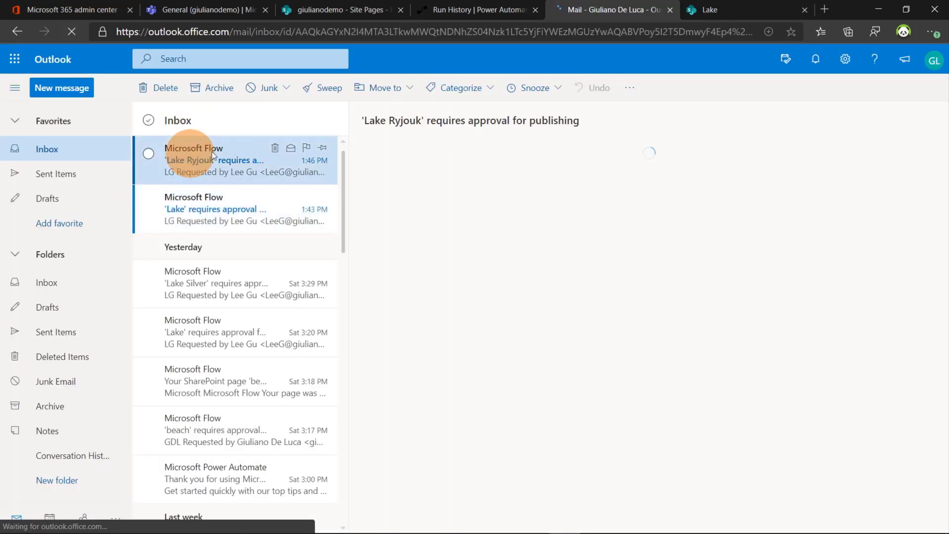
pyautogui.click(733, 11)
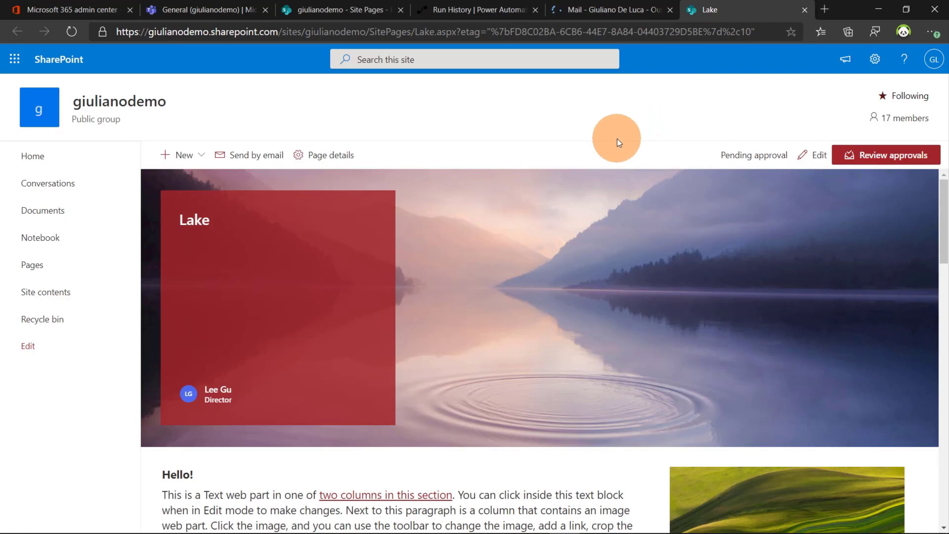
pyautogui.click(894, 161)
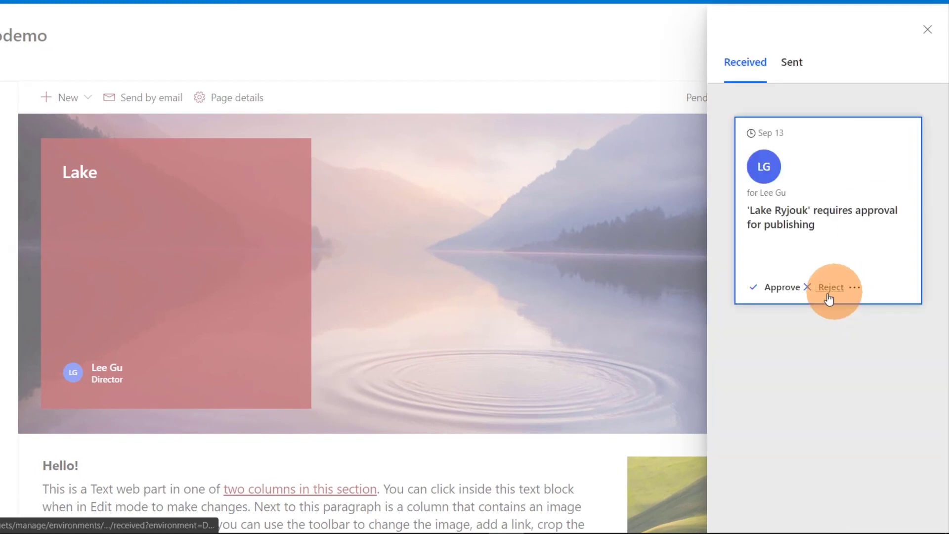
pyautogui.click(782, 287)
pyautogui.moveTo(942, 232); pyautogui.dragTo(942, 353)
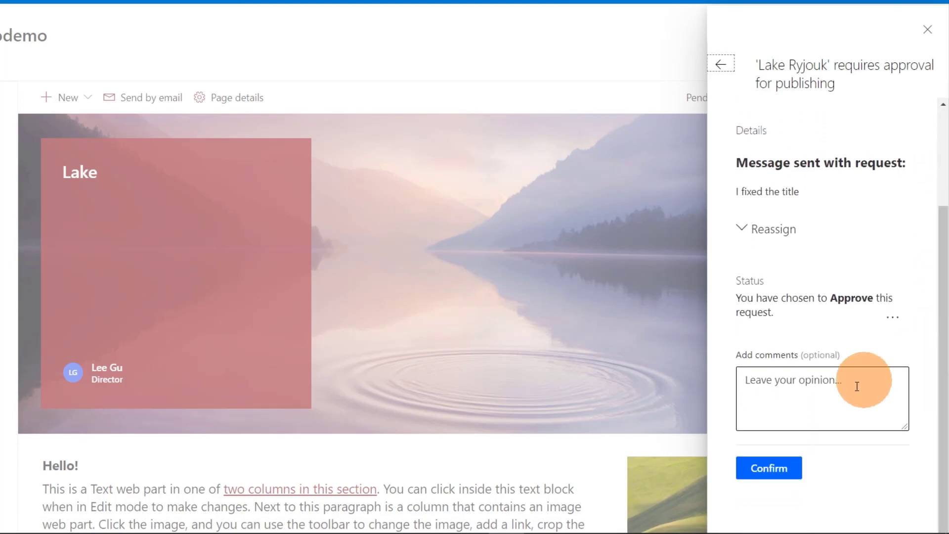
pyautogui.click(835, 392)
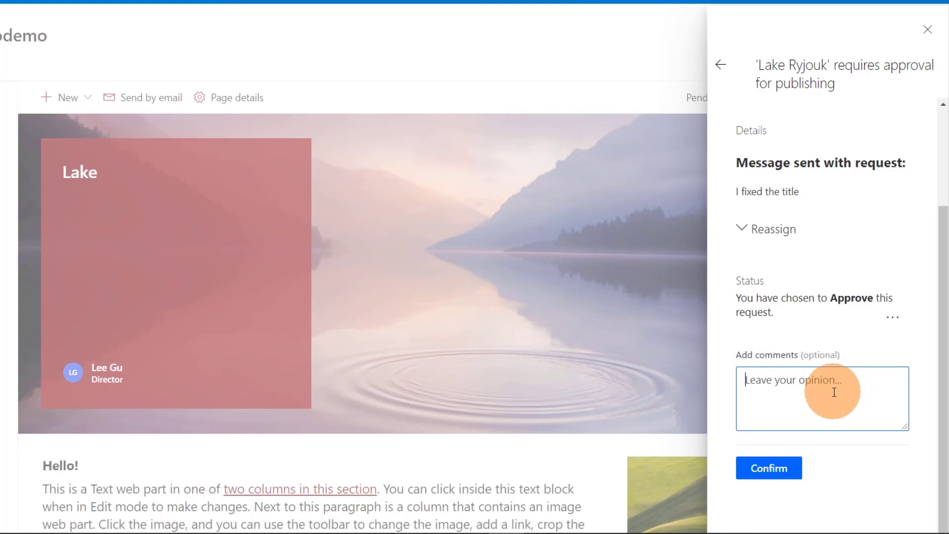
pyautogui.write('Look good')
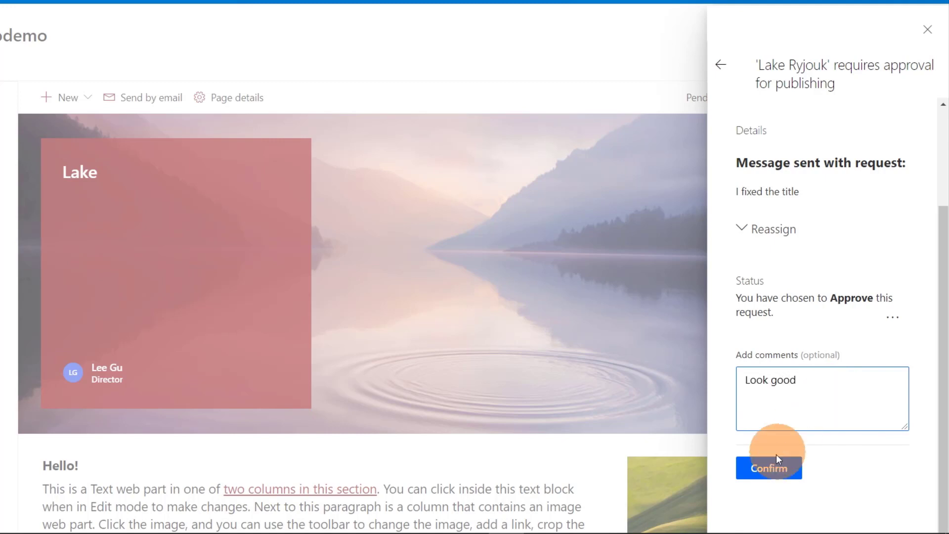
pyautogui.click(770, 465)
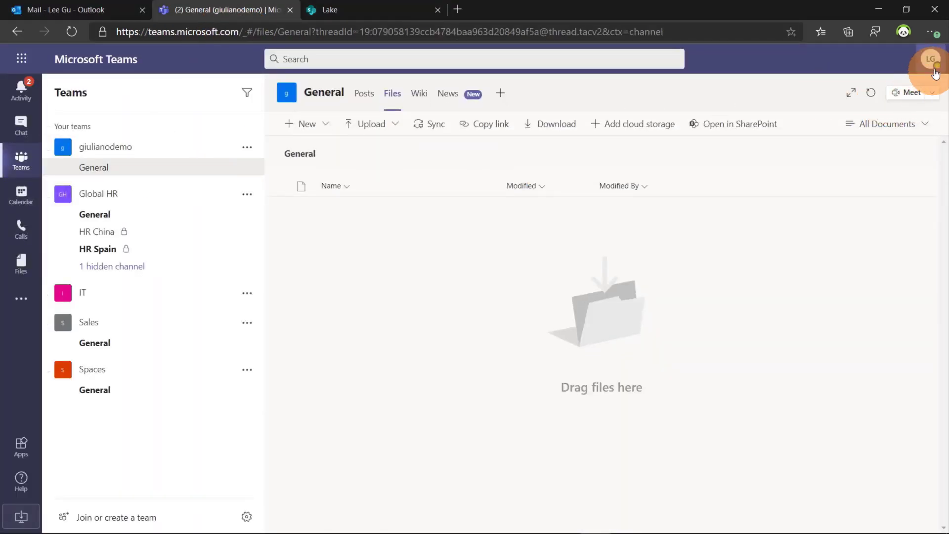
pyautogui.click(455, 98)
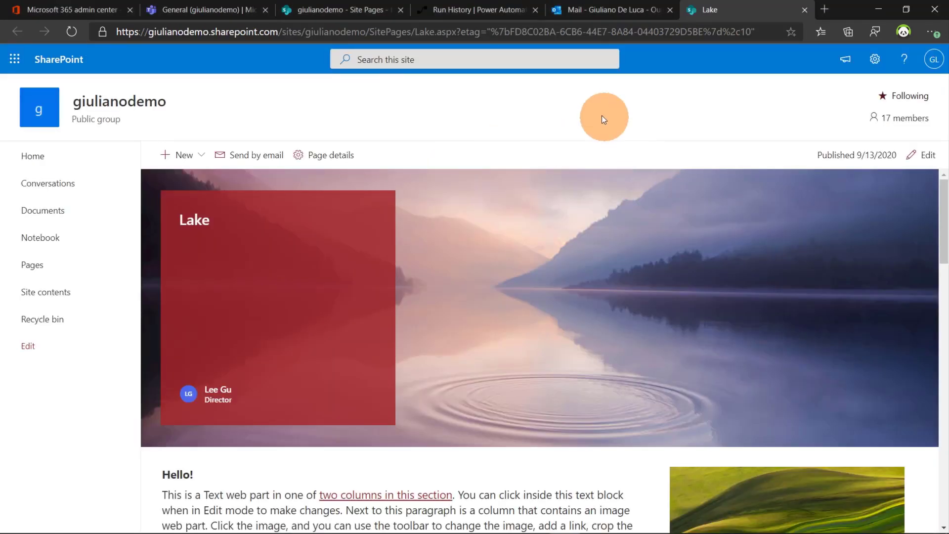
# Step: Switch to Power Automate and go to My flows to reach the OrgWide Team SharePoint page for approval flow
pyautogui.click(467, 12)
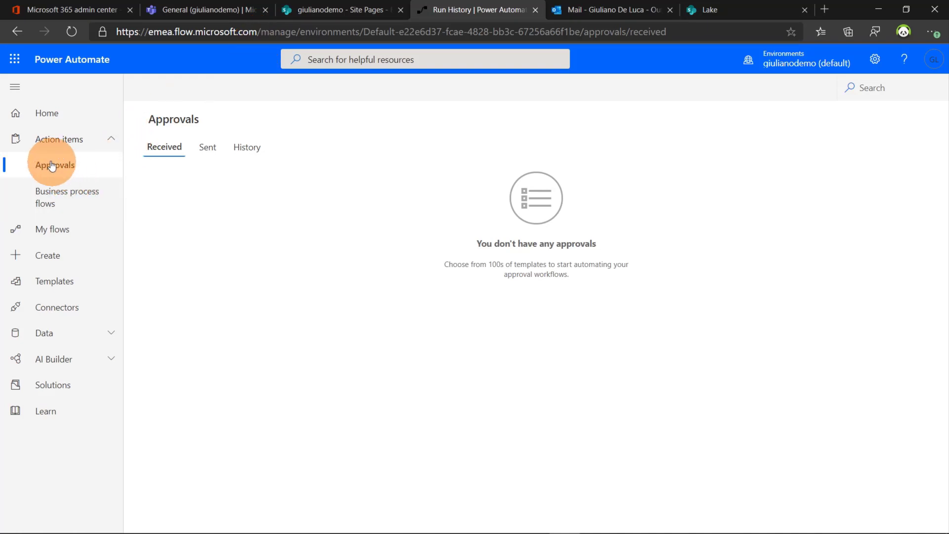
pyautogui.click(43, 232)
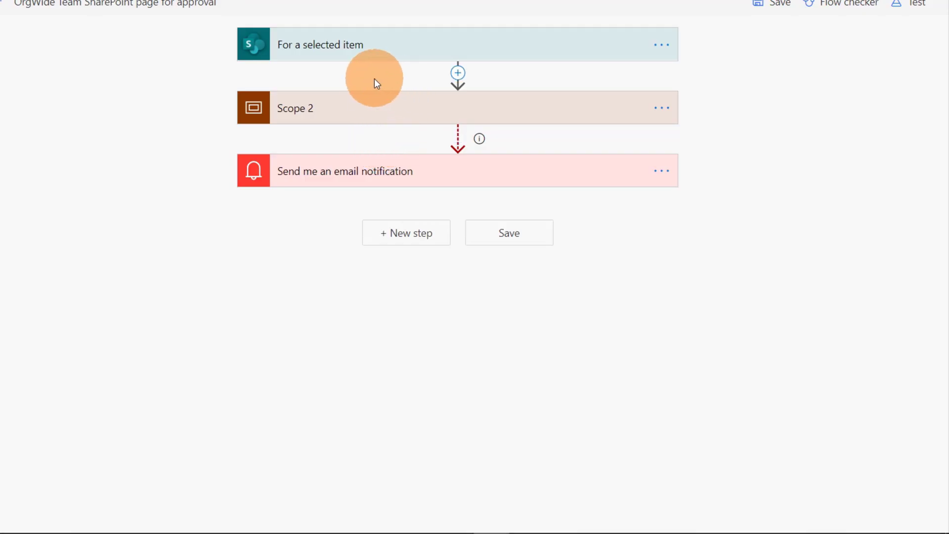
# Step: Expand the Scope 2 card to show Get file properties through Start an approval and Condition
pyautogui.click(363, 112)
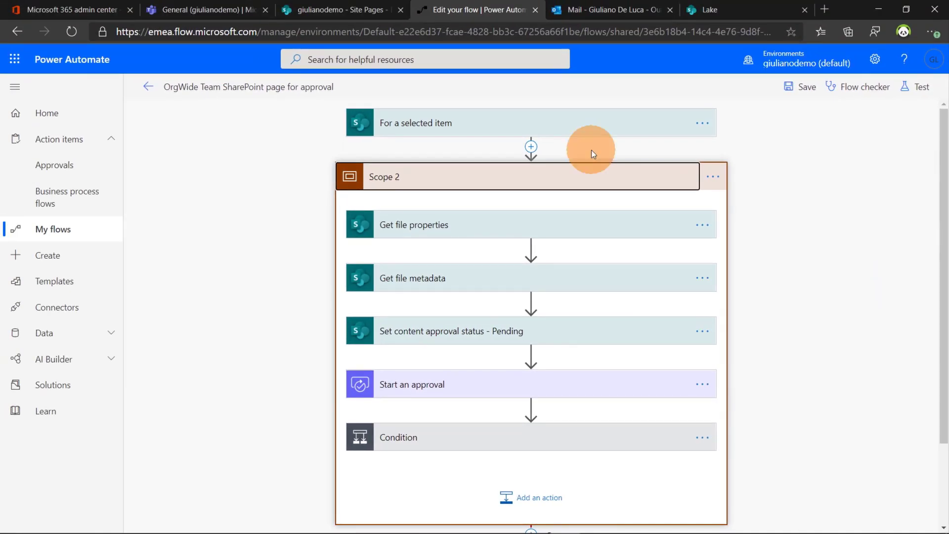
# Step: In the author's Outlook inbox, load the blocked images in the 'Lake Ryjouk was approved and published' email
pyautogui.hotkey('alt', 'Tab')
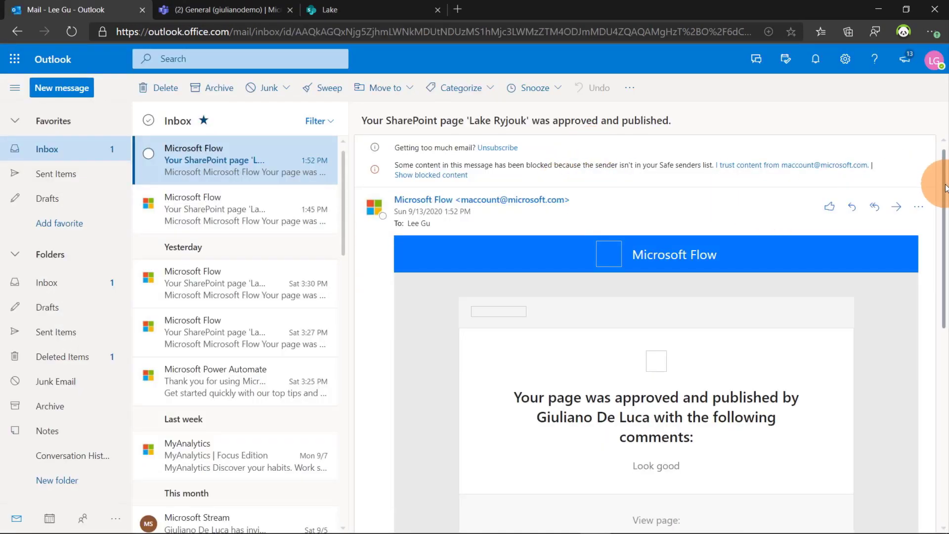
pyautogui.moveTo(945, 188); pyautogui.dragTo(945, 160)
pyautogui.click(788, 166)
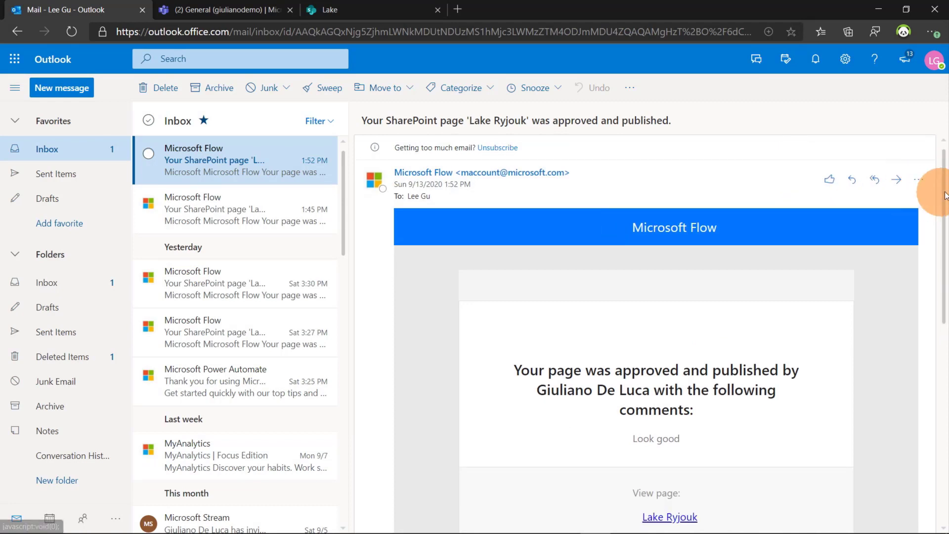
pyautogui.moveTo(946, 192); pyautogui.dragTo(925, 176)
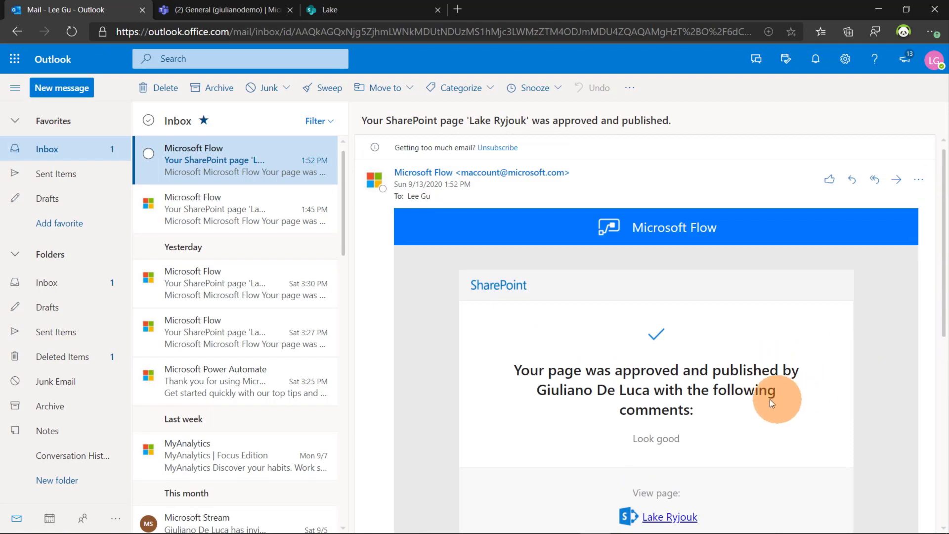